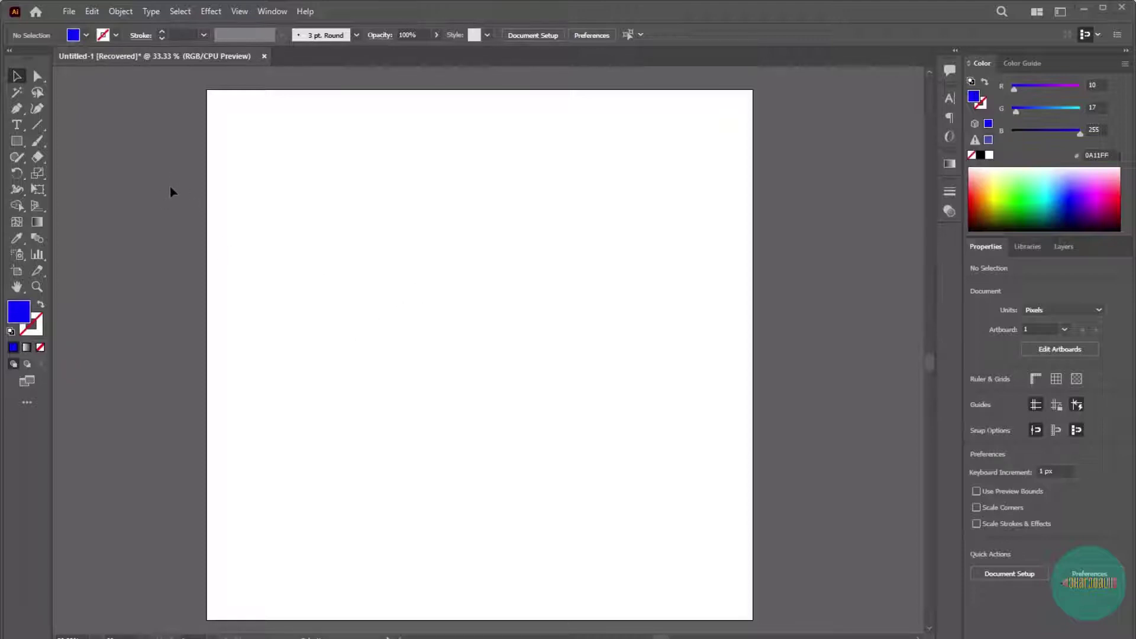
# Step: Draw a blue square, a tall rectangle and a rounded square along the artboard's top
pyautogui.click(17, 106)
pyautogui.click(17, 141)
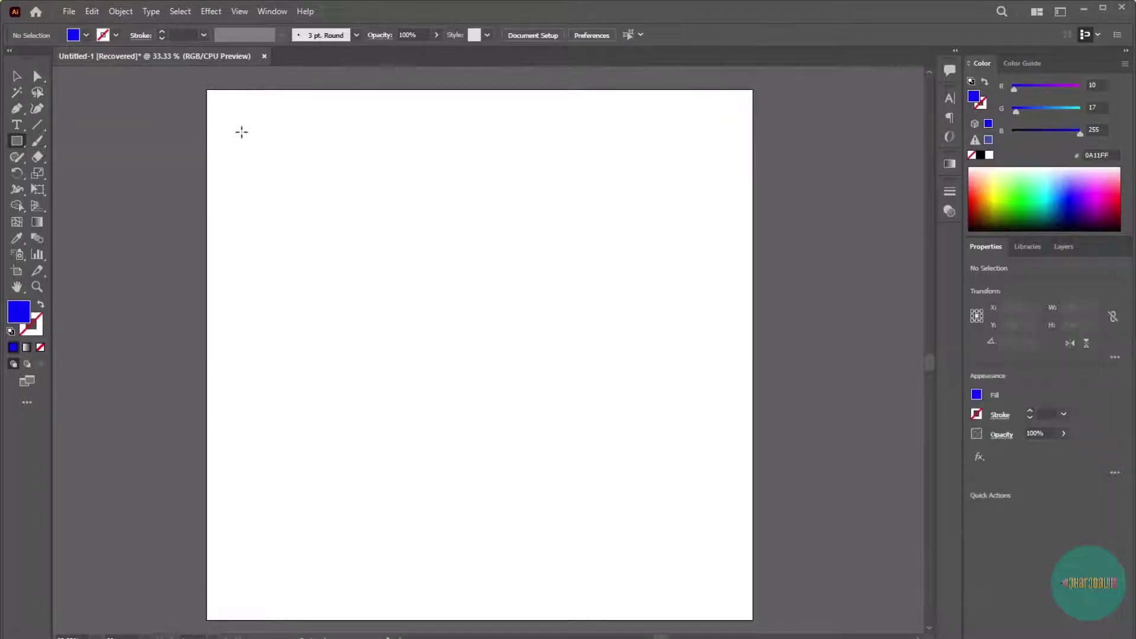
pyautogui.moveTo(243, 132); pyautogui.dragTo(310, 196)
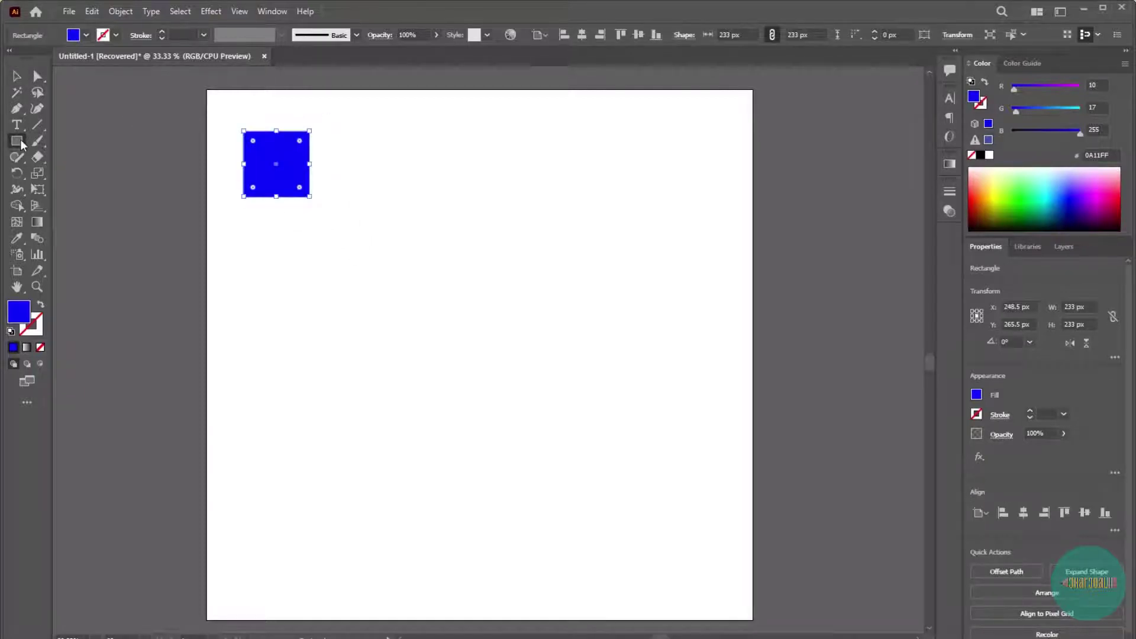
pyautogui.moveTo(336, 108); pyautogui.dragTo(390, 200)
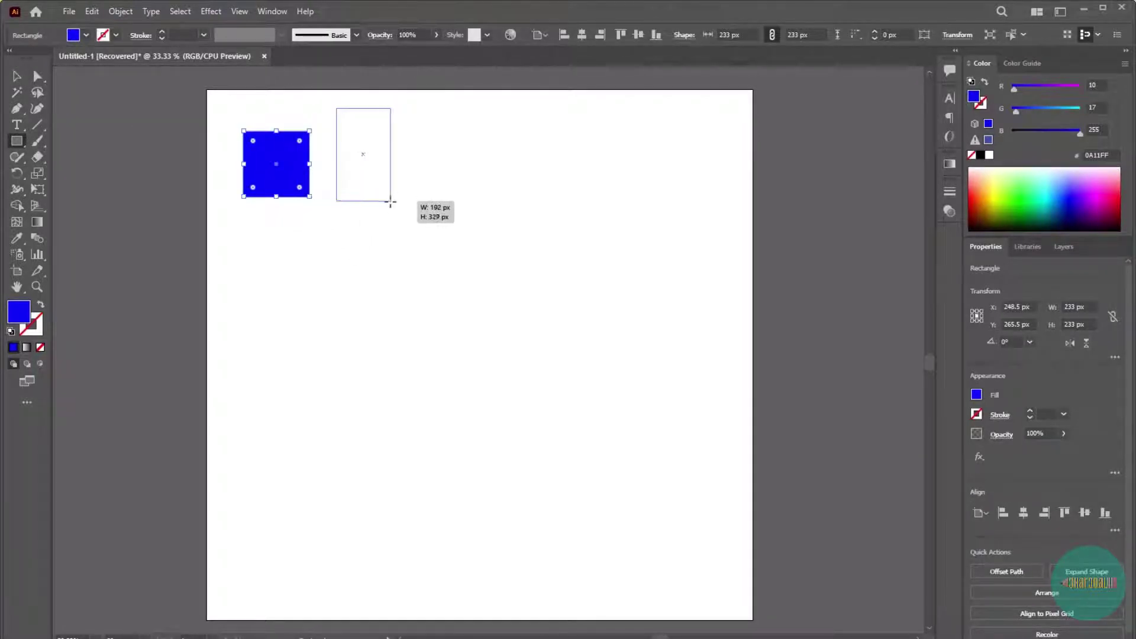
pyautogui.moveTo(432, 126); pyautogui.dragTo(503, 196)
pyautogui.moveTo(17, 141); pyautogui.dragTo(65, 172)
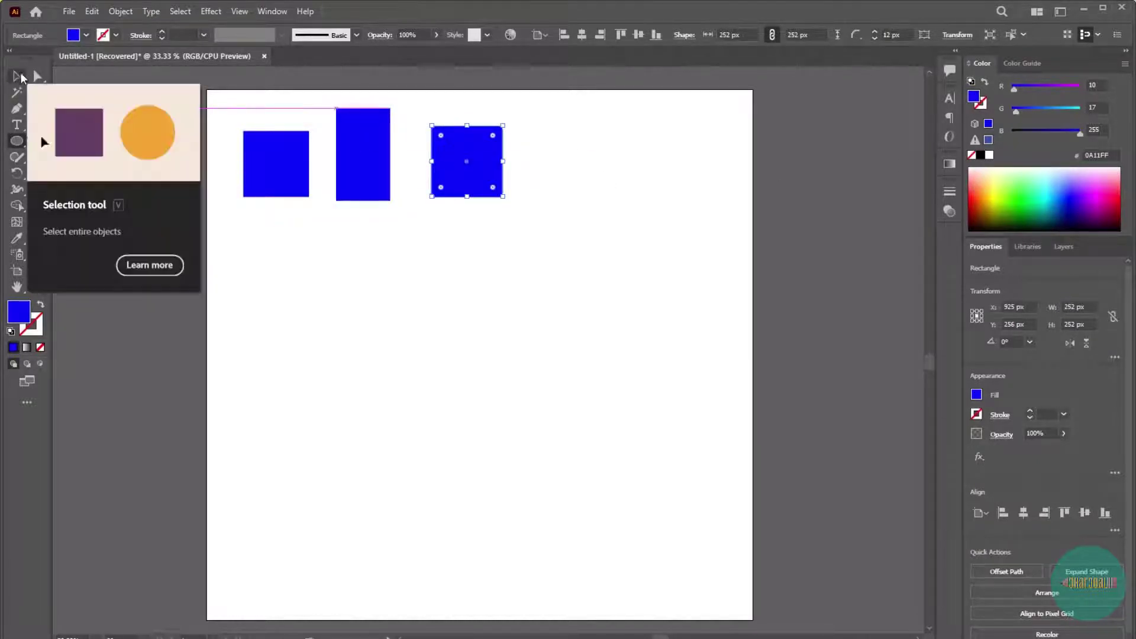
# Step: Add a circle and then a star to the right of the rounded square
pyautogui.hotkey('ctrl', 'shift', 'a')
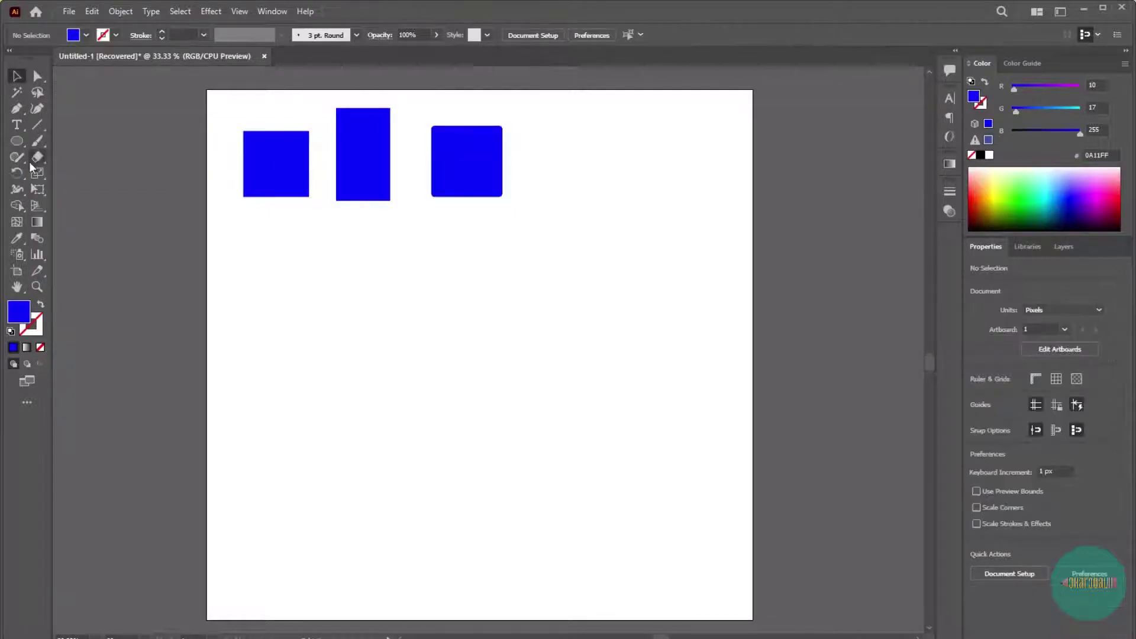
pyautogui.moveTo(584, 162); pyautogui.dragTo(623, 192)
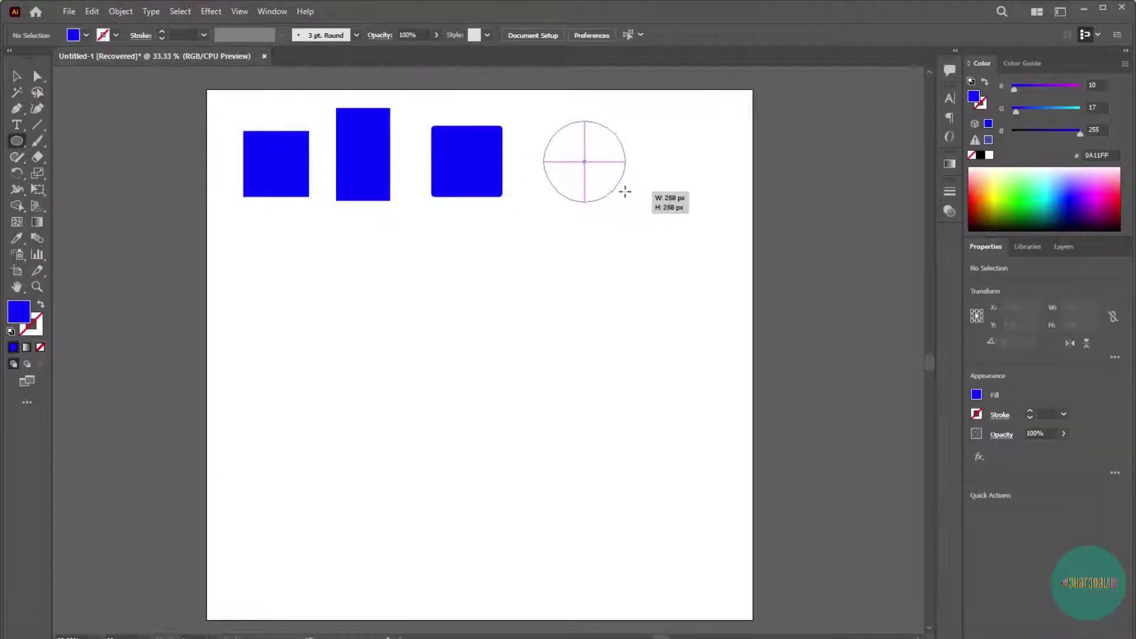
pyautogui.click(573, 454)
pyautogui.rightClick(17, 141)
pyautogui.click(74, 205)
pyautogui.moveTo(693, 165); pyautogui.dragTo(729, 193)
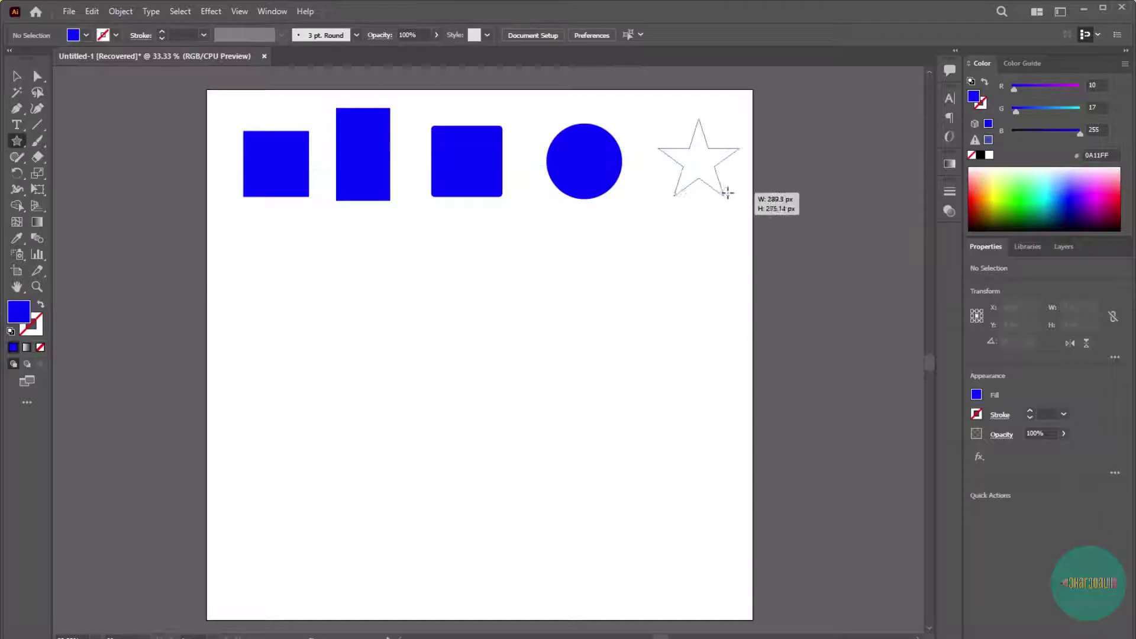
# Step: Align the five shapes on vertical centres, distribute them evenly, and shift the row
pyautogui.press('v')
pyautogui.moveTo(724, 255); pyautogui.dragTo(222, 105)
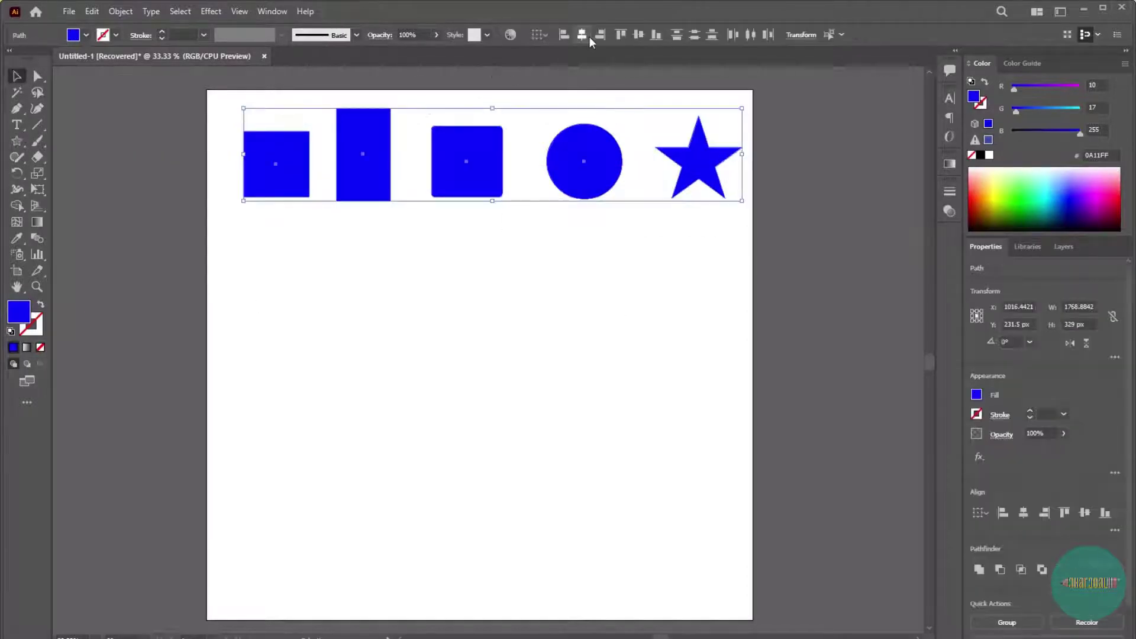
pyautogui.click(639, 35)
pyautogui.click(734, 34)
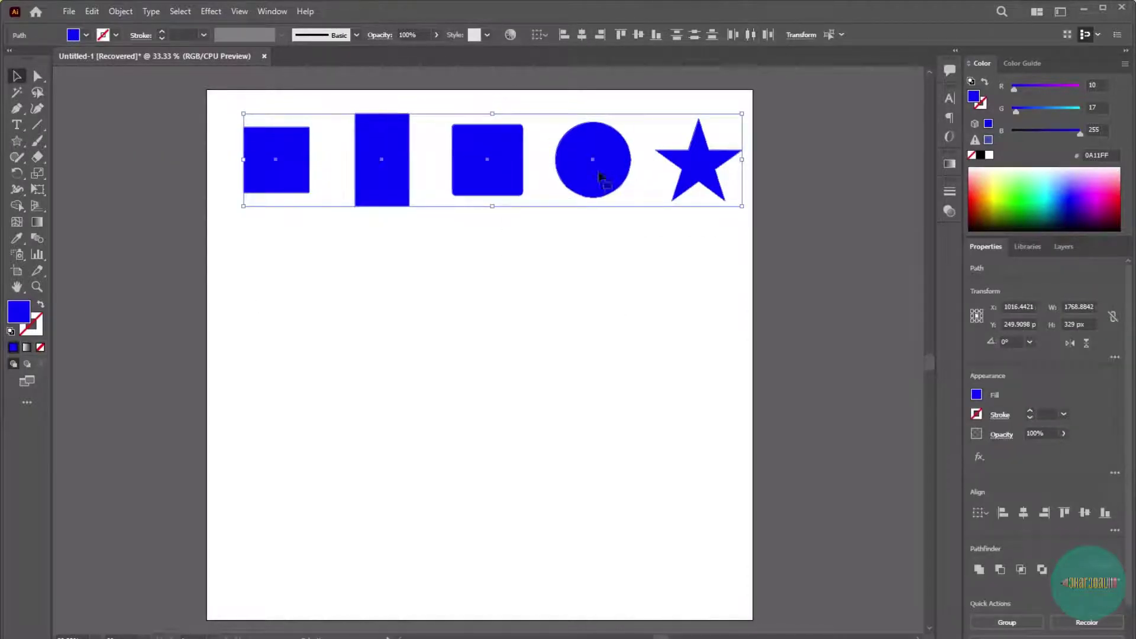
pyautogui.moveTo(594, 196)
pyautogui.mouseDown()
pyautogui.moveTo(577, 198)
pyautogui.moveTo(589, 183)
pyautogui.moveTo(588, 296)
pyautogui.mouseUp()
# Step: Repeat the row copies down the artboard and colour the second row yellow-green
pyautogui.hotkey('ctrl', 'd')
pyautogui.hotkey('ctrl', 'd')
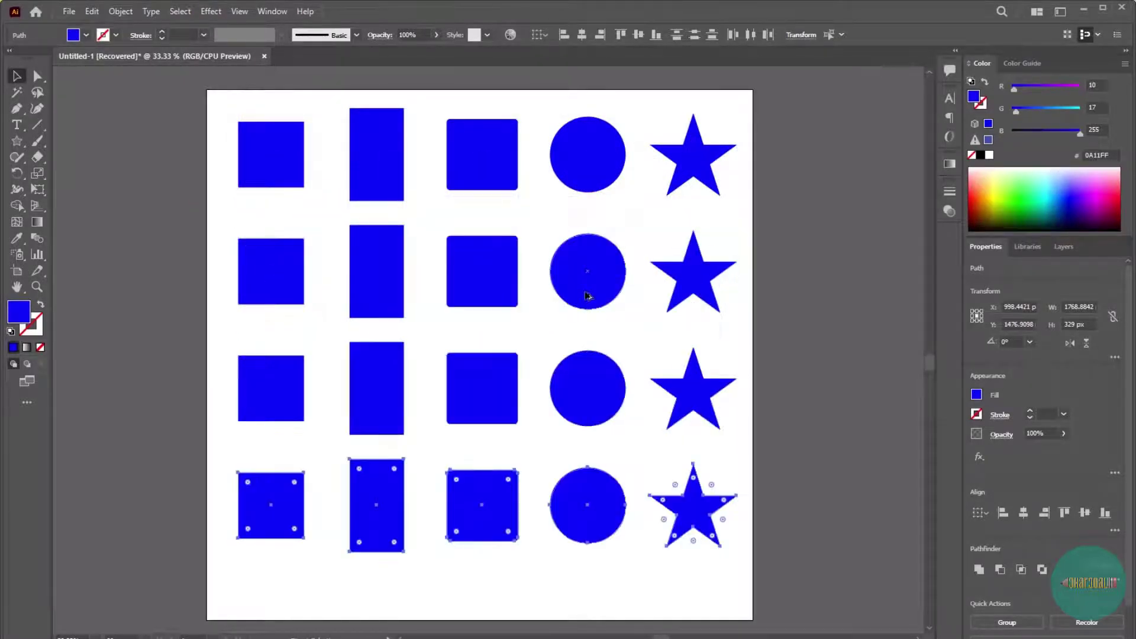
pyautogui.click(766, 455)
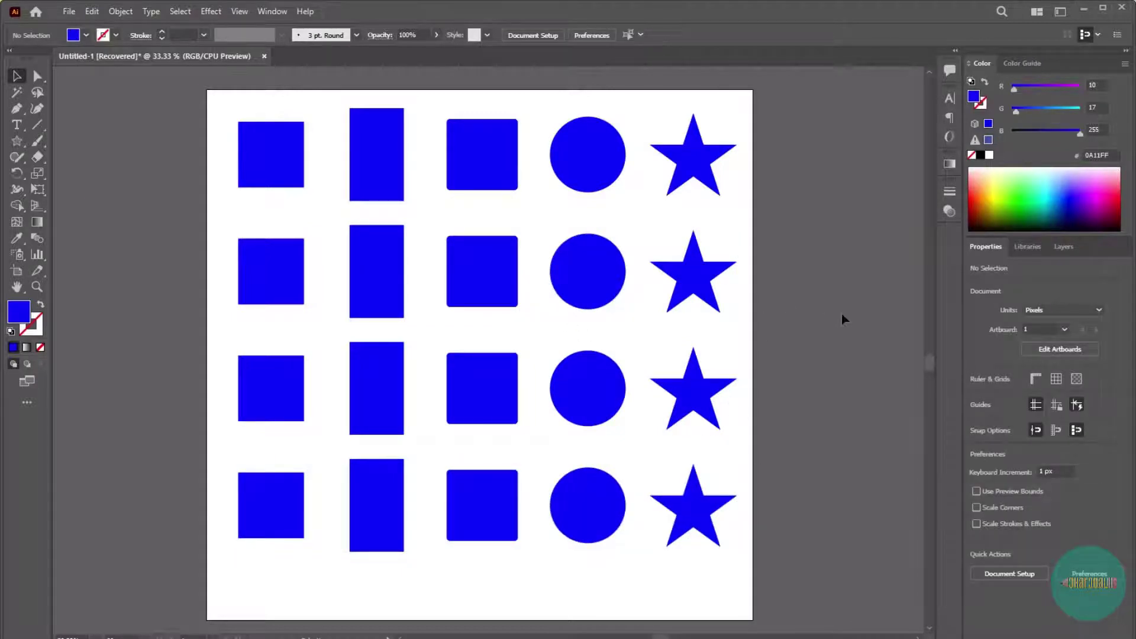
pyautogui.moveTo(844, 320); pyautogui.dragTo(211, 278)
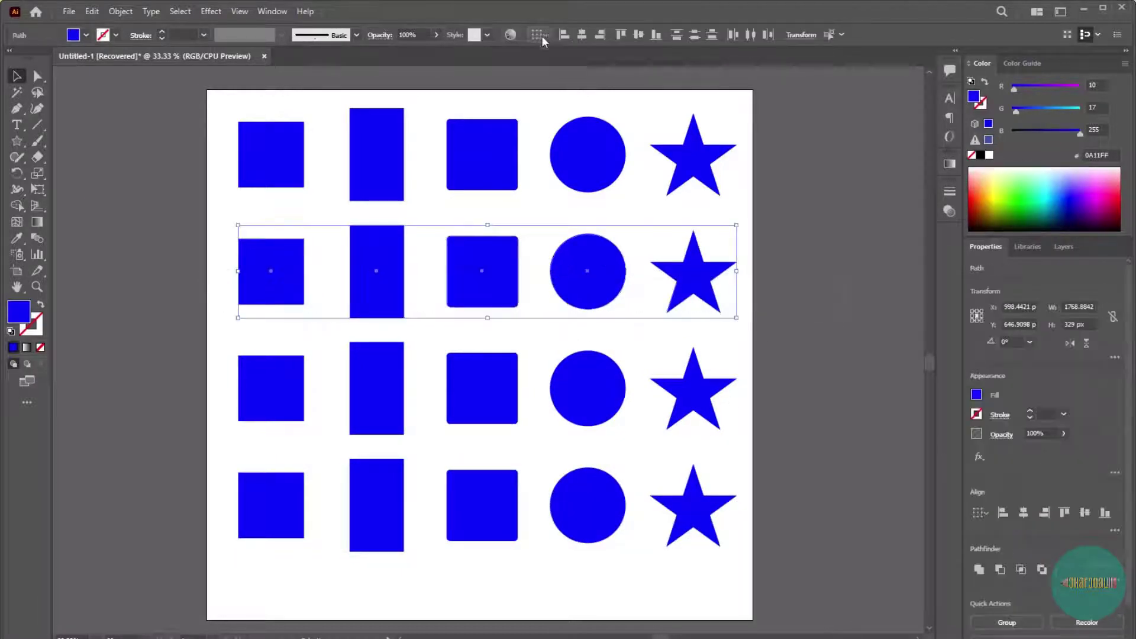
pyautogui.click(996, 206)
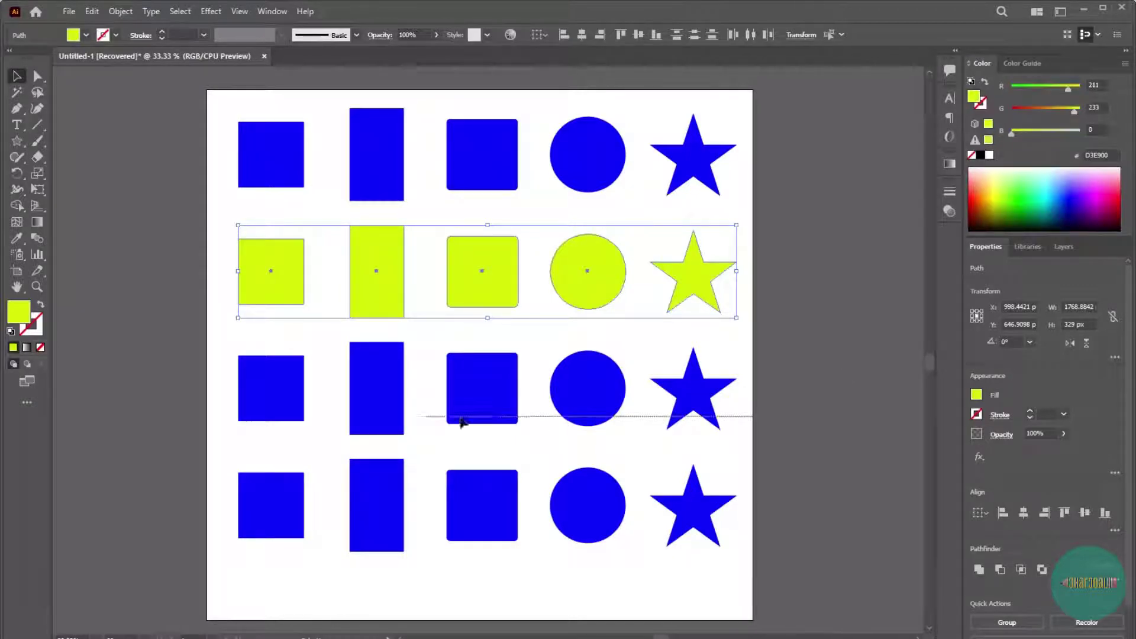
# Step: Colour the third row green and the fourth row magenta, then deselect
pyautogui.moveTo(773, 424); pyautogui.dragTo(216, 378)
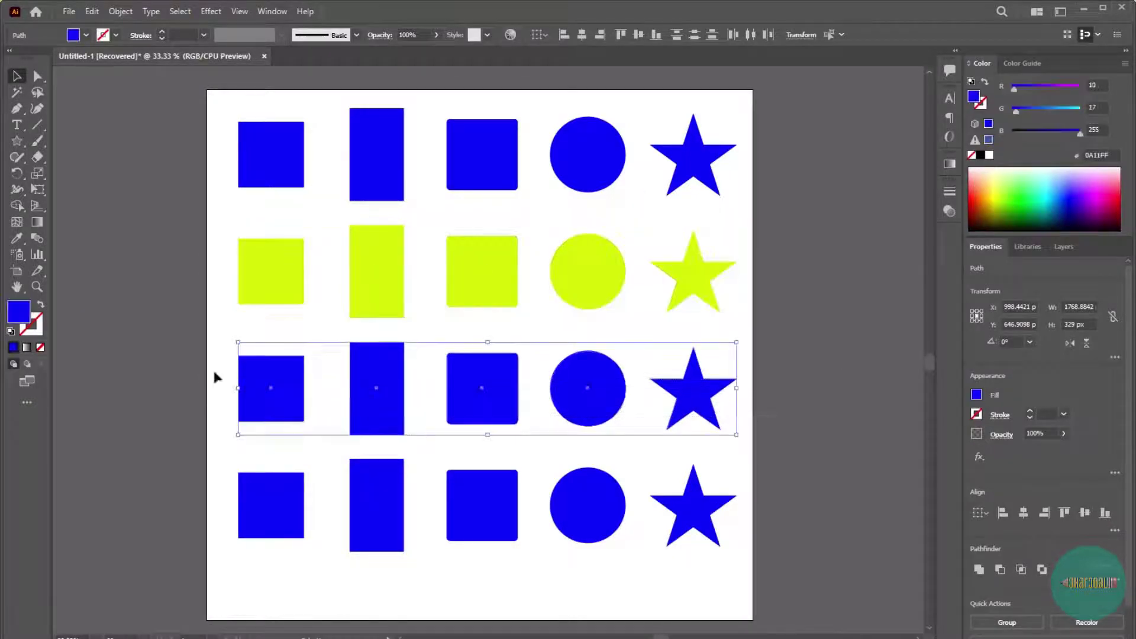
pyautogui.click(1022, 207)
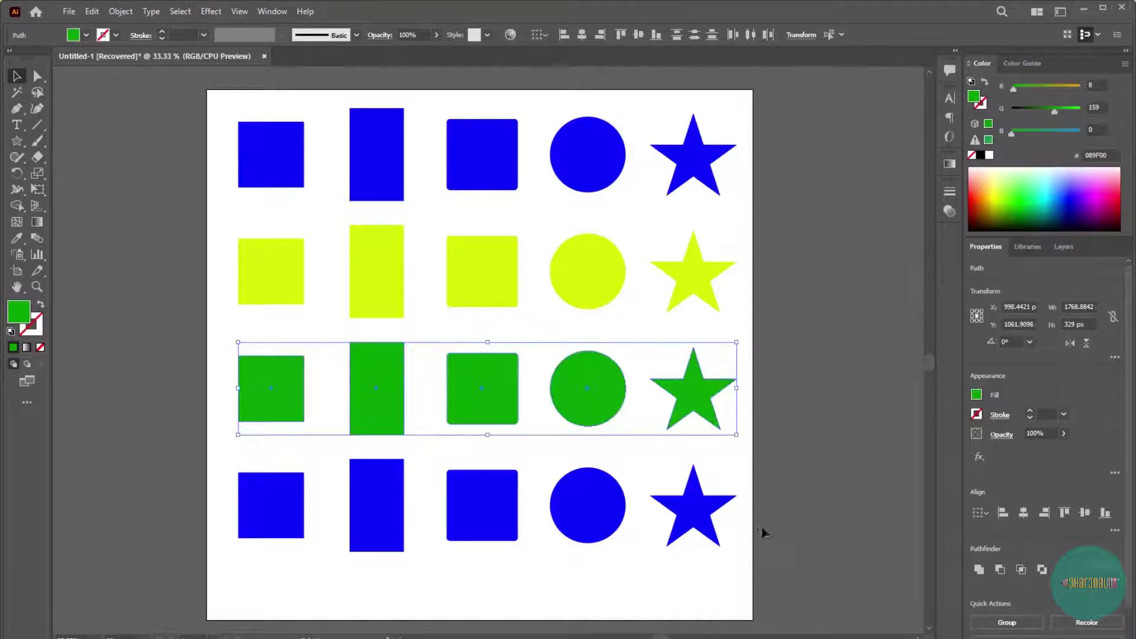
pyautogui.moveTo(764, 535); pyautogui.dragTo(240, 477)
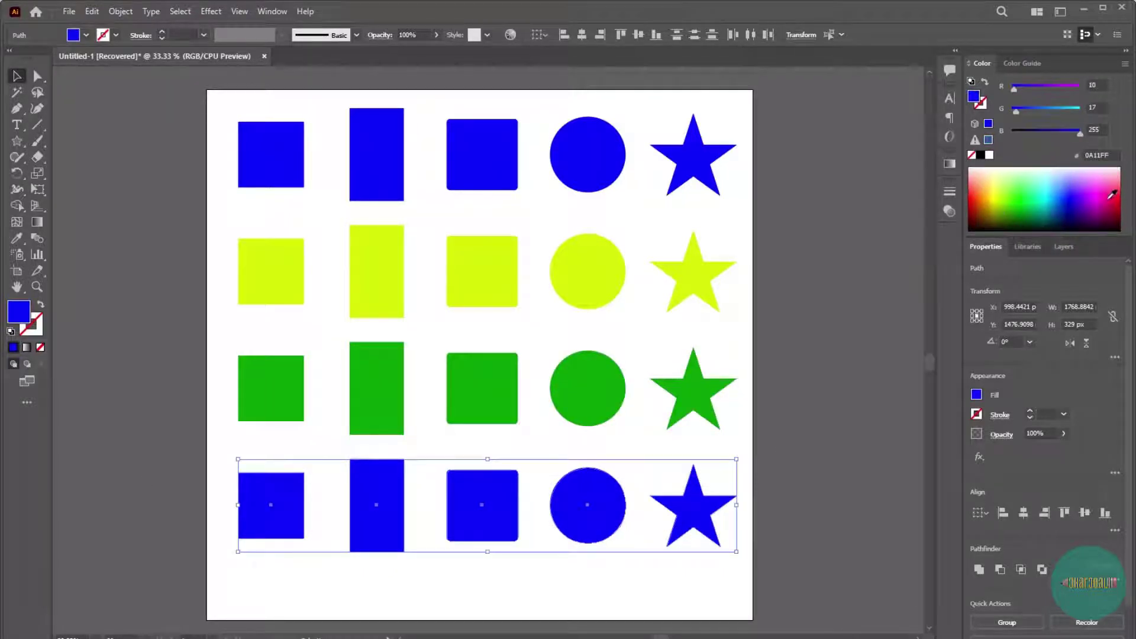
pyautogui.click(1101, 190)
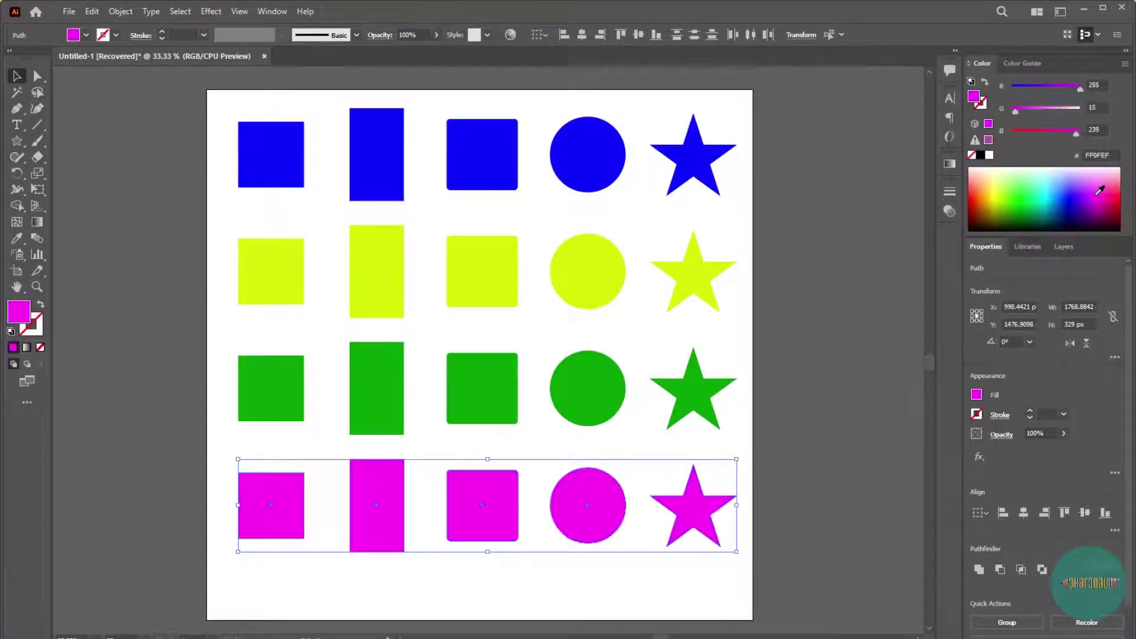
pyautogui.click(87, 258)
pyautogui.scroll(-1, 113, 316)
# Step: Swap the magenta rounded square, green square, blue and yellow rectangles and blue square between rows
pyautogui.scroll(1, 122, 338)
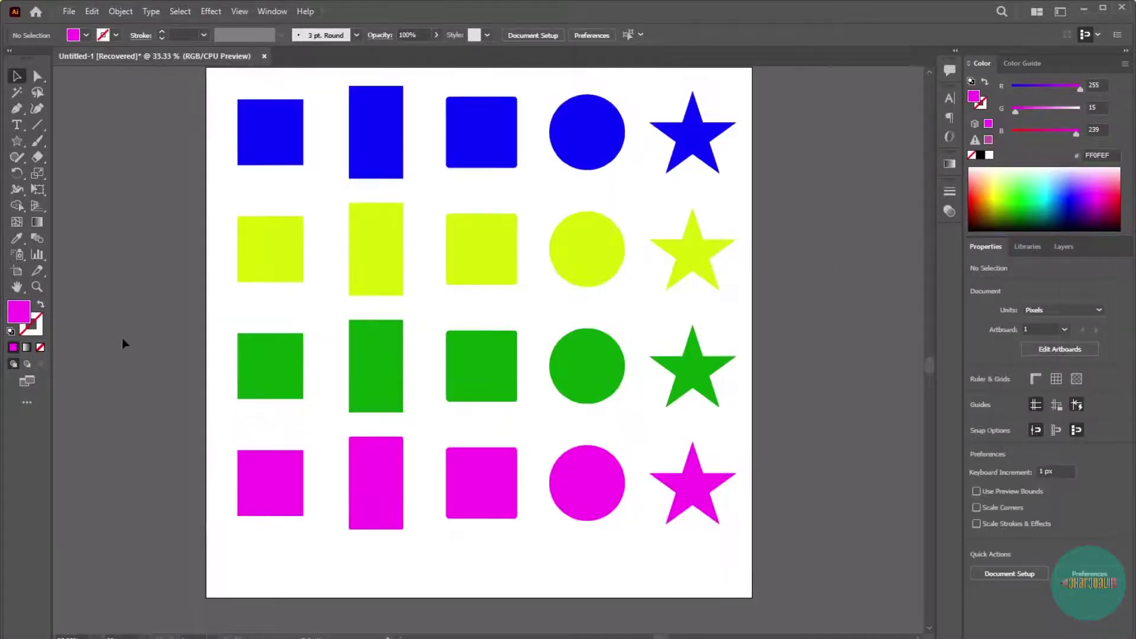
pyautogui.moveTo(526, 499); pyautogui.dragTo(598, 292)
pyautogui.moveTo(507, 373); pyautogui.dragTo(501, 502)
pyautogui.moveTo(404, 155); pyautogui.dragTo(509, 401)
pyautogui.moveTo(489, 116); pyautogui.dragTo(381, 127)
pyautogui.moveTo(404, 279)
pyautogui.mouseDown()
pyautogui.moveTo(490, 146)
pyautogui.moveTo(503, 156)
pyautogui.mouseUp()
pyautogui.moveTo(408, 395); pyautogui.dragTo(407, 284)
pyautogui.moveTo(381, 140); pyautogui.dragTo(384, 358)
pyautogui.click(388, 173)
pyautogui.moveTo(402, 484); pyautogui.dragTo(395, 151)
# Step: Reposition the yellow star, magenta square, green star and yellow circle, then line up rows and deselect
pyautogui.moveTo(693, 287)
pyautogui.mouseDown()
pyautogui.moveTo(372, 402)
pyautogui.moveTo(373, 501)
pyautogui.mouseUp()
pyautogui.moveTo(347, 386); pyautogui.dragTo(400, 393)
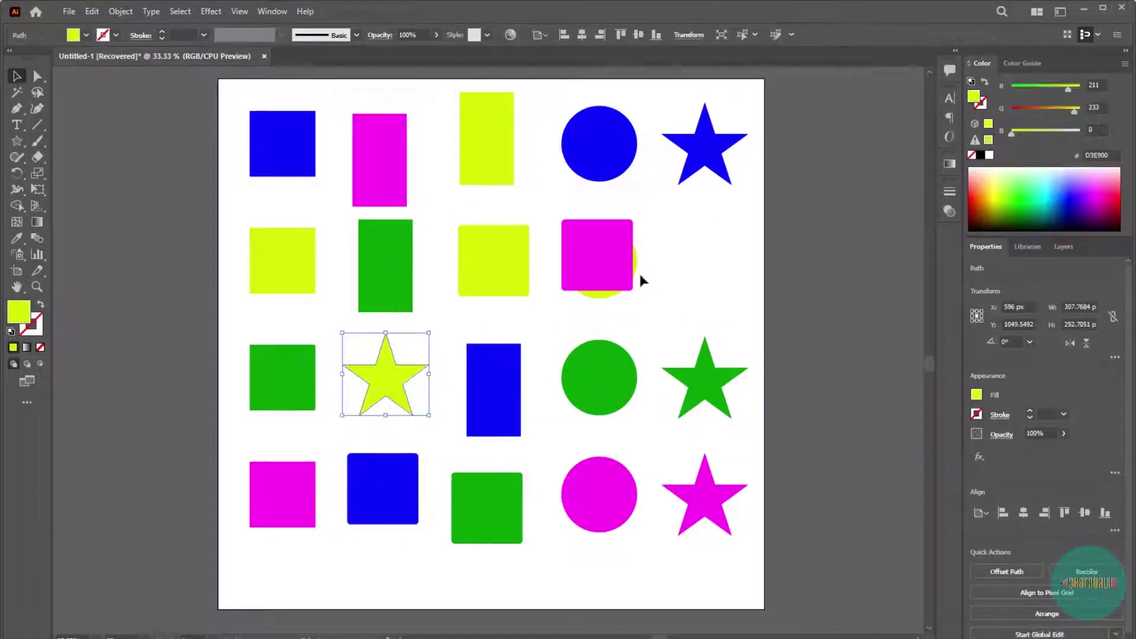
pyautogui.moveTo(625, 284); pyautogui.dragTo(732, 275)
pyautogui.click(596, 265)
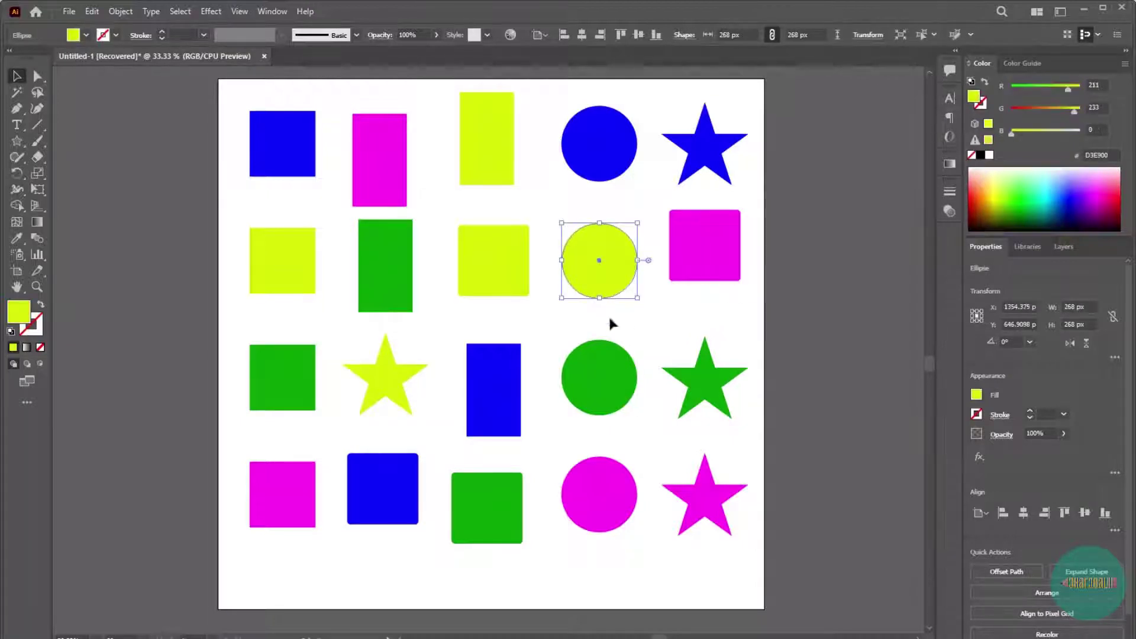
pyautogui.moveTo(693, 380); pyautogui.dragTo(558, 211)
pyautogui.moveTo(606, 281); pyautogui.dragTo(681, 336)
pyautogui.moveTo(569, 208); pyautogui.dragTo(598, 249)
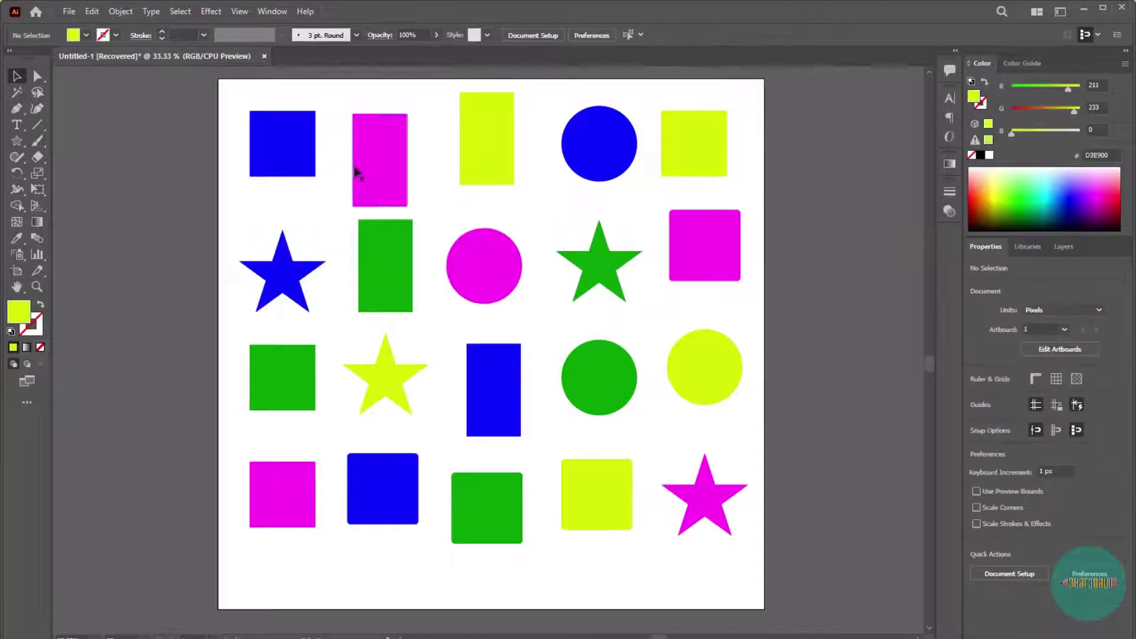
pyautogui.moveTo(357, 173); pyautogui.dragTo(357, 164)
pyautogui.moveTo(510, 152); pyautogui.dragTo(514, 167)
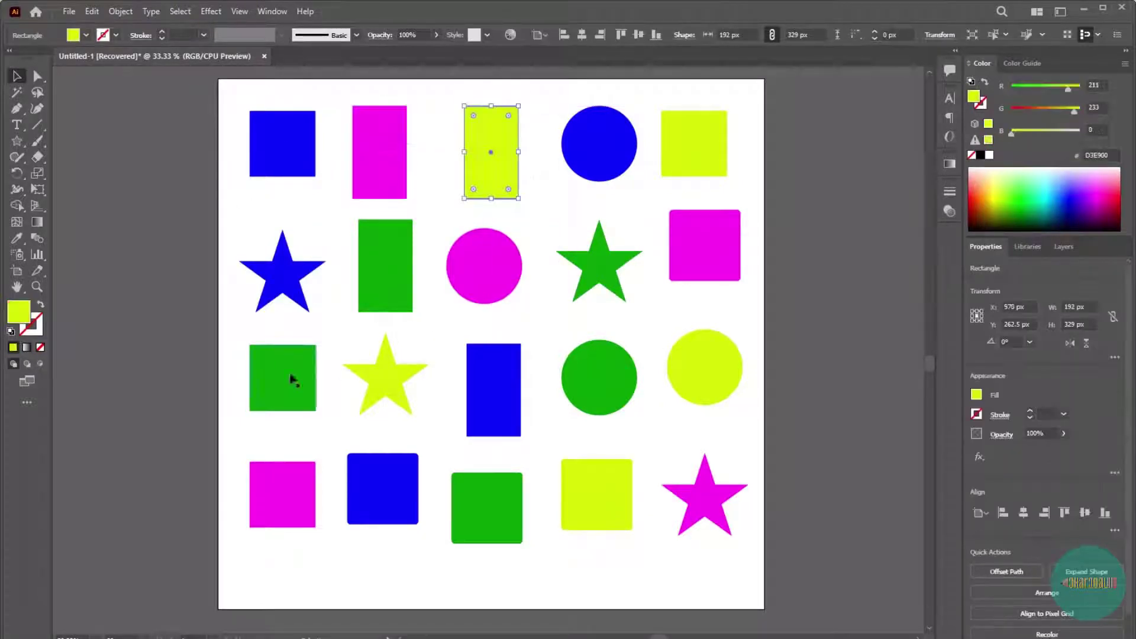
pyautogui.click(173, 379)
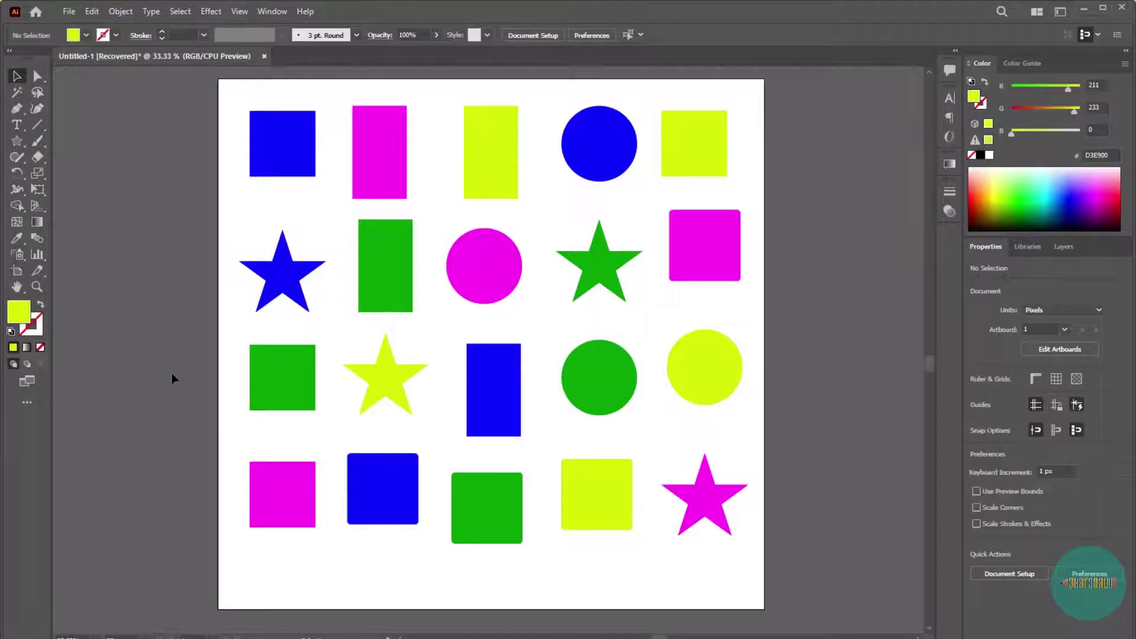
# Step: With the Magic Wand, recolour all yellow shapes red and all green shapes cyan
pyautogui.press('y')
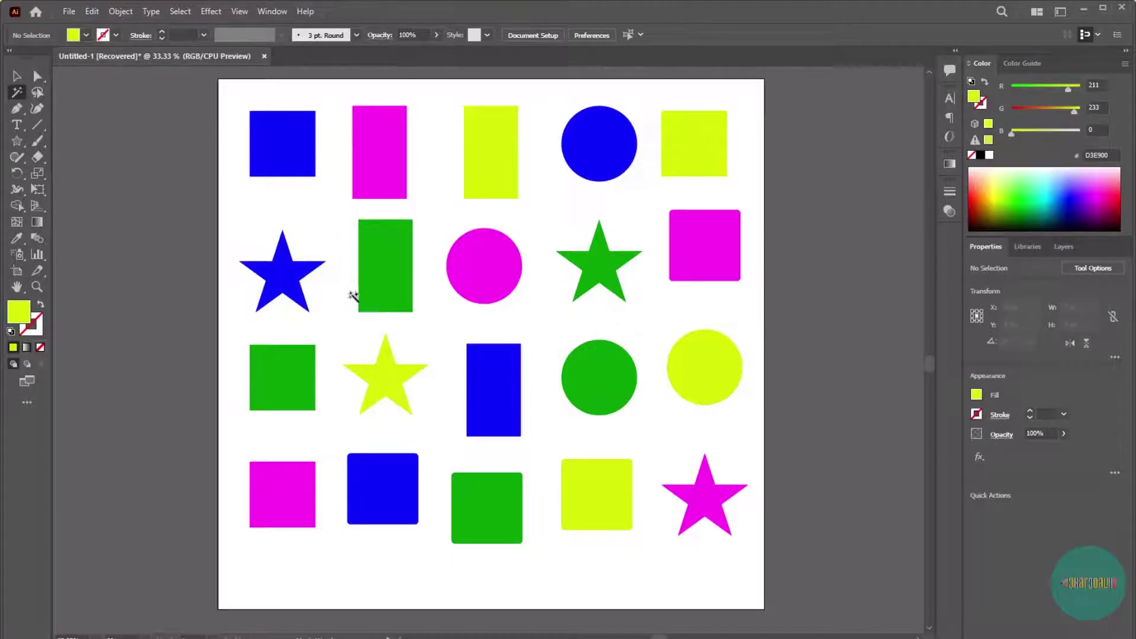
pyautogui.click(394, 267)
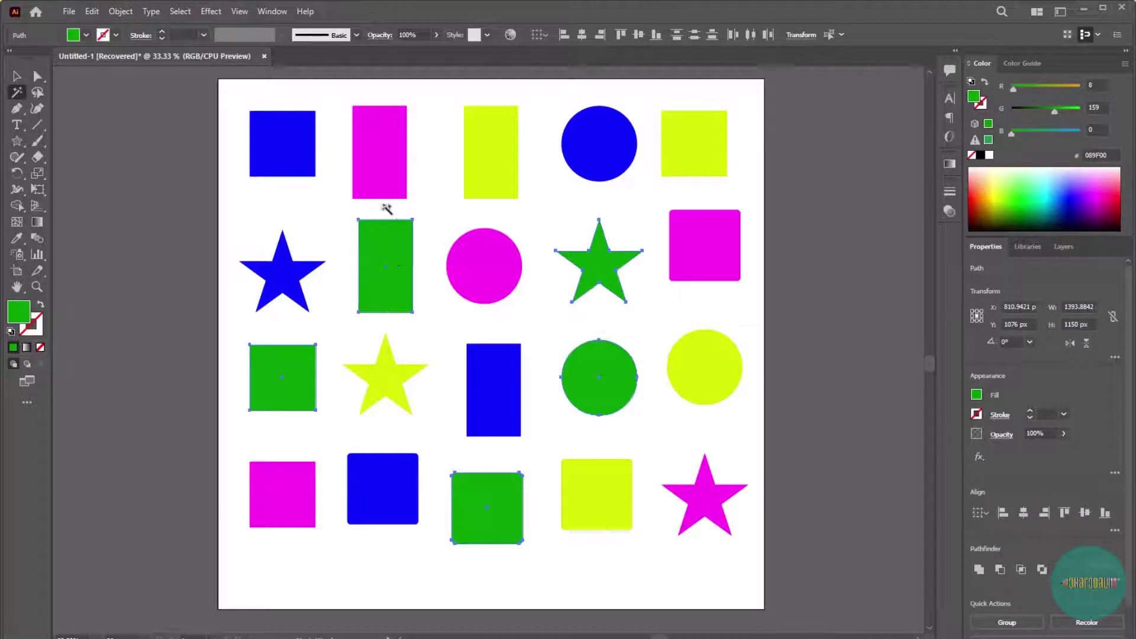
pyautogui.click(478, 175)
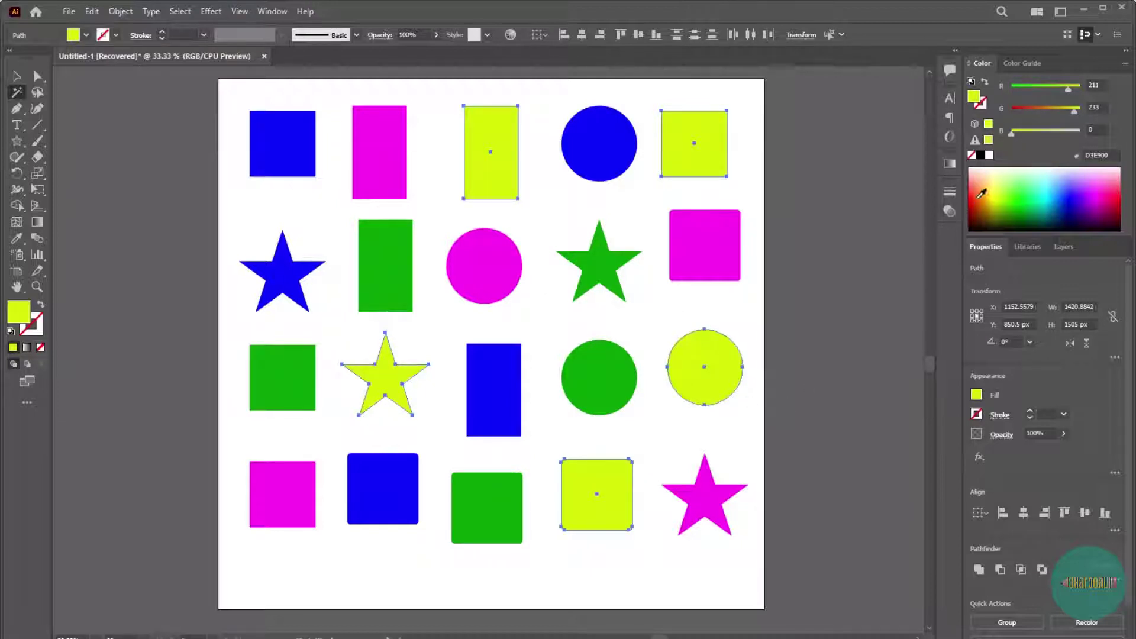
pyautogui.click(973, 194)
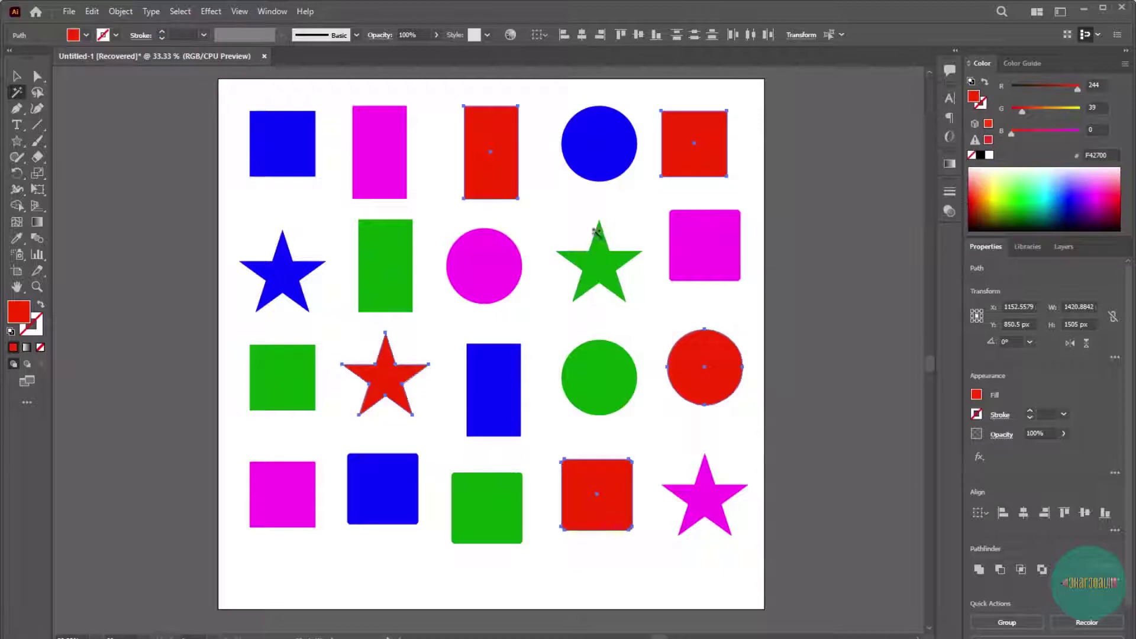
pyautogui.click(598, 268)
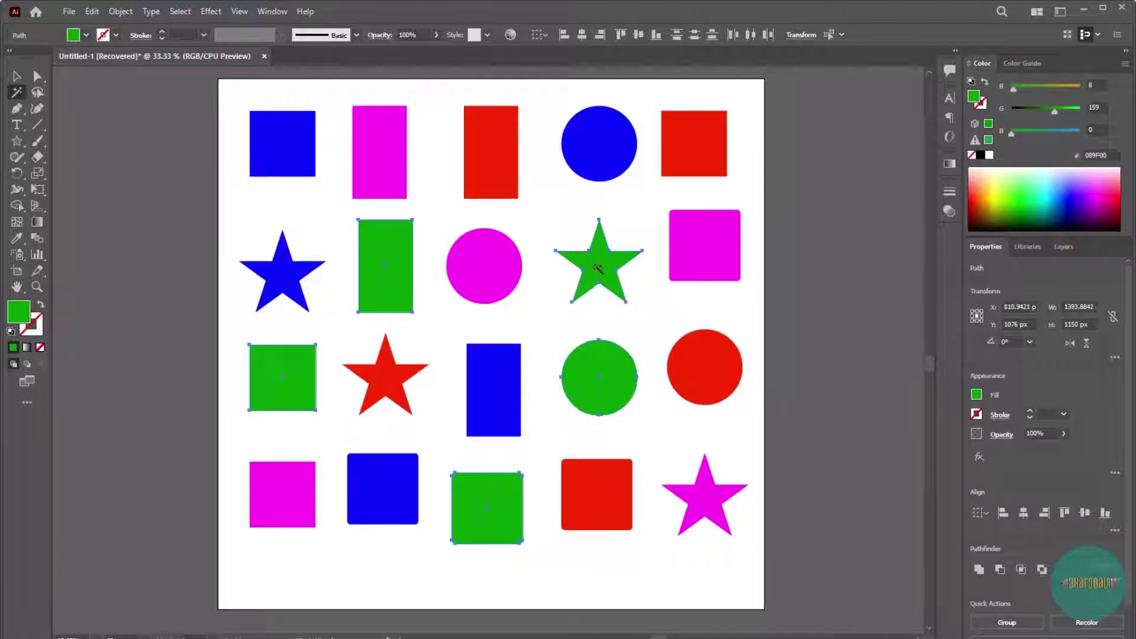
pyautogui.click(1070, 214)
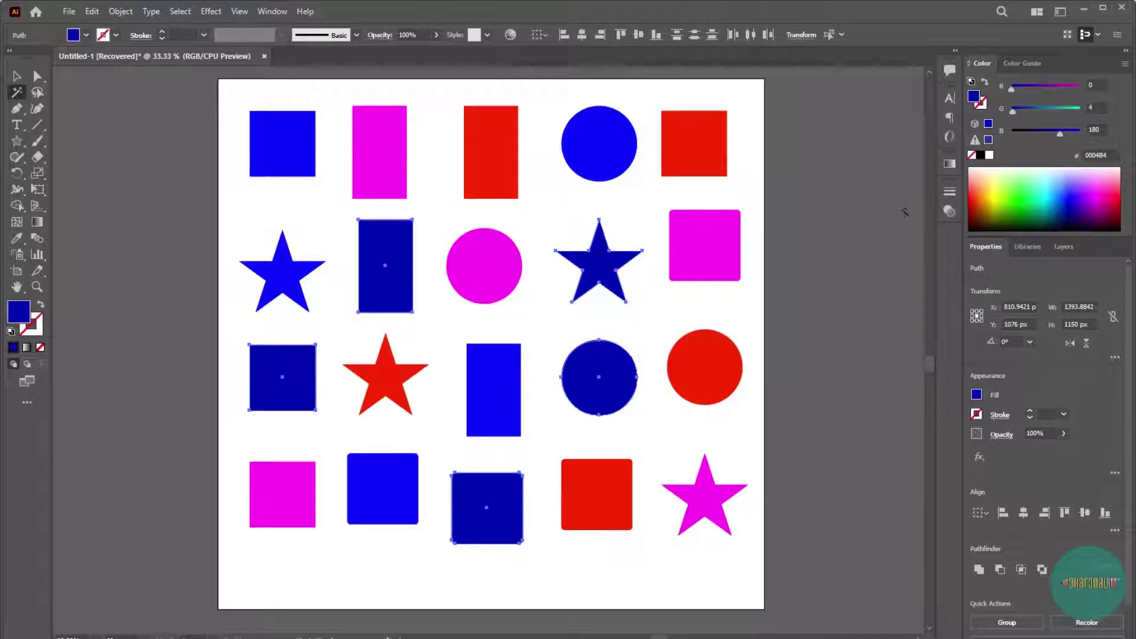
pyautogui.click(1049, 193)
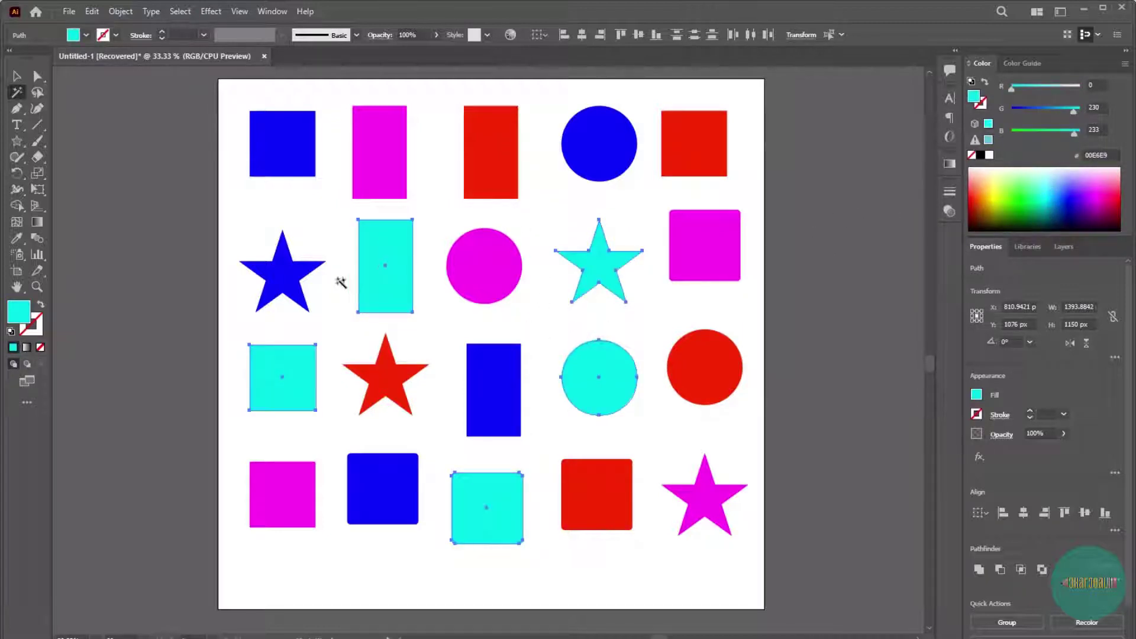
# Step: Deepen all the blue shapes to a richer violet-blue fill
pyautogui.click(300, 276)
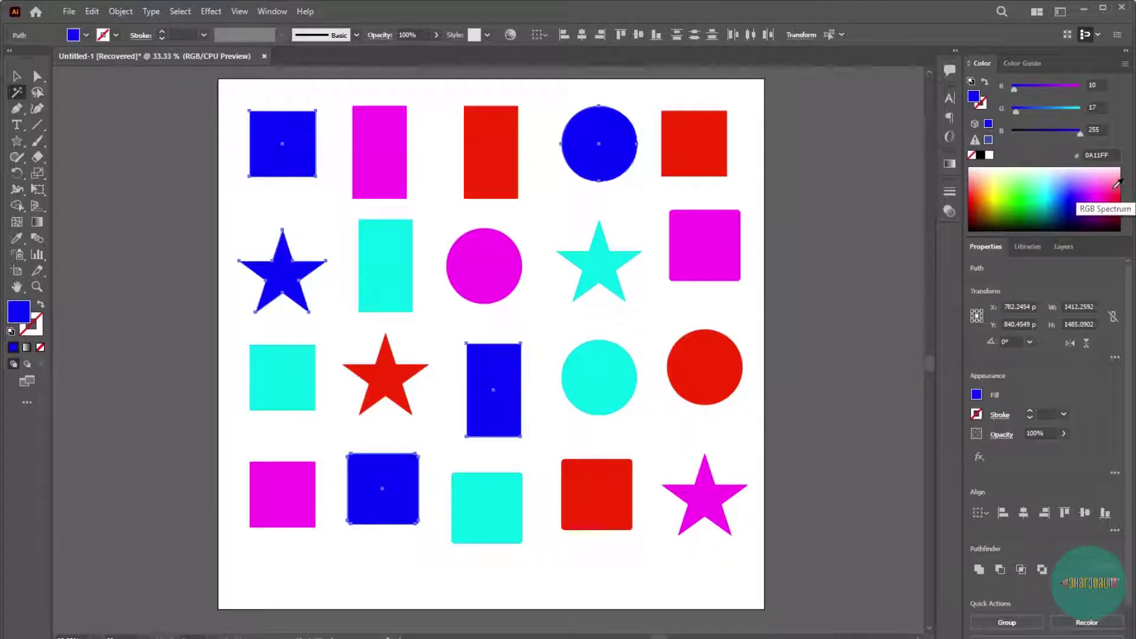
pyautogui.click(1069, 187)
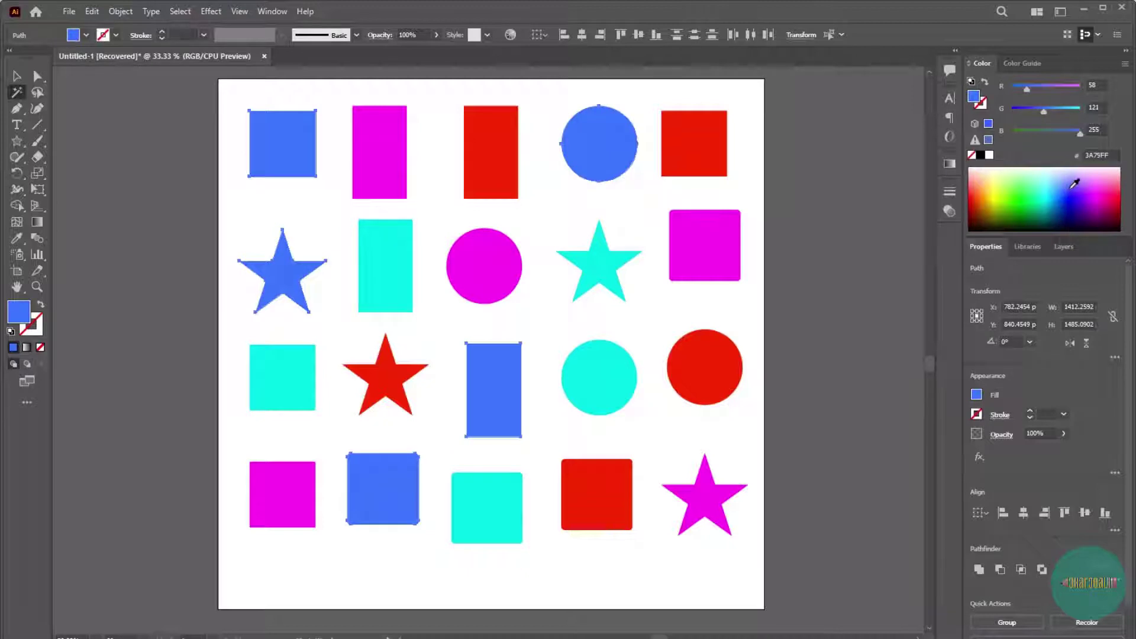
pyautogui.click(1077, 179)
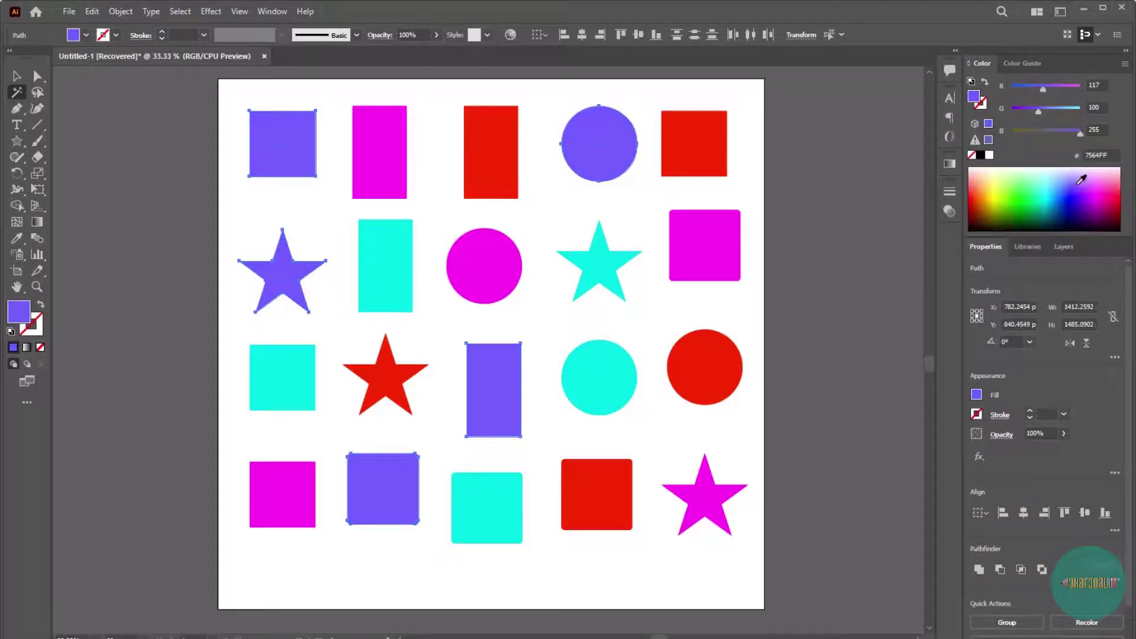
pyautogui.click(1078, 187)
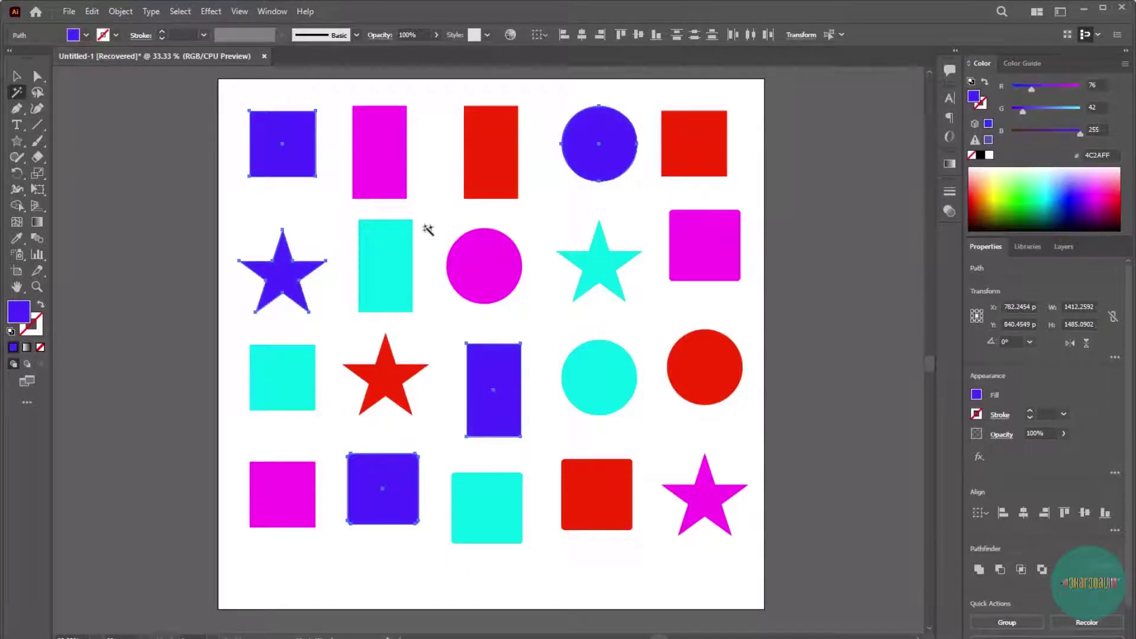
# Step: Turn all magenta shapes dark red (4A0F00) and deselect them
pyautogui.click(703, 500)
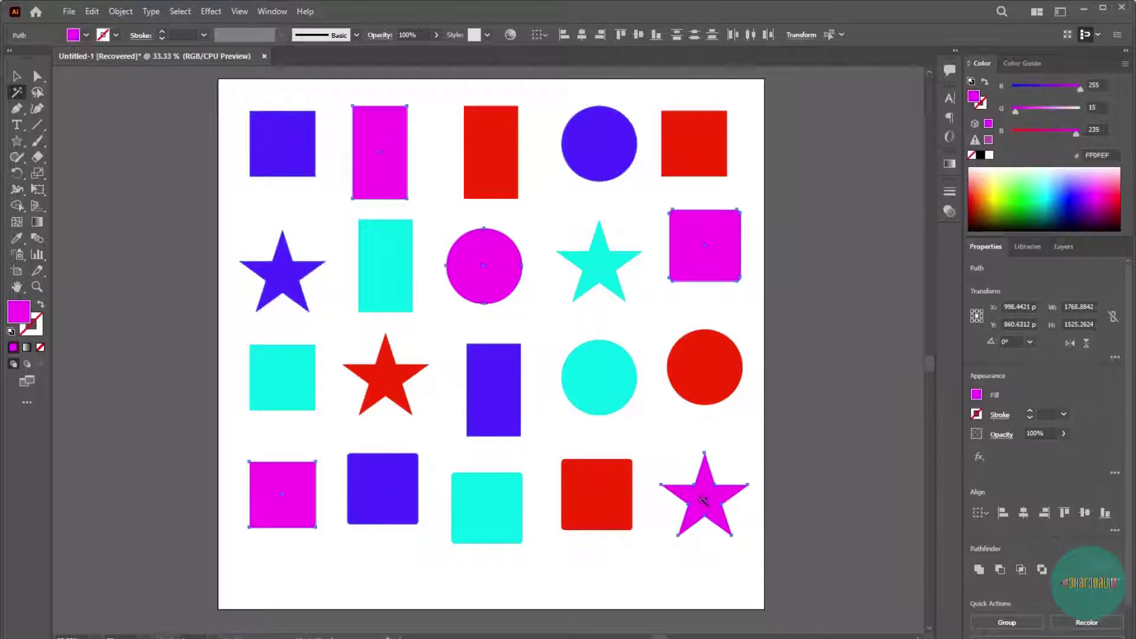
pyautogui.click(976, 218)
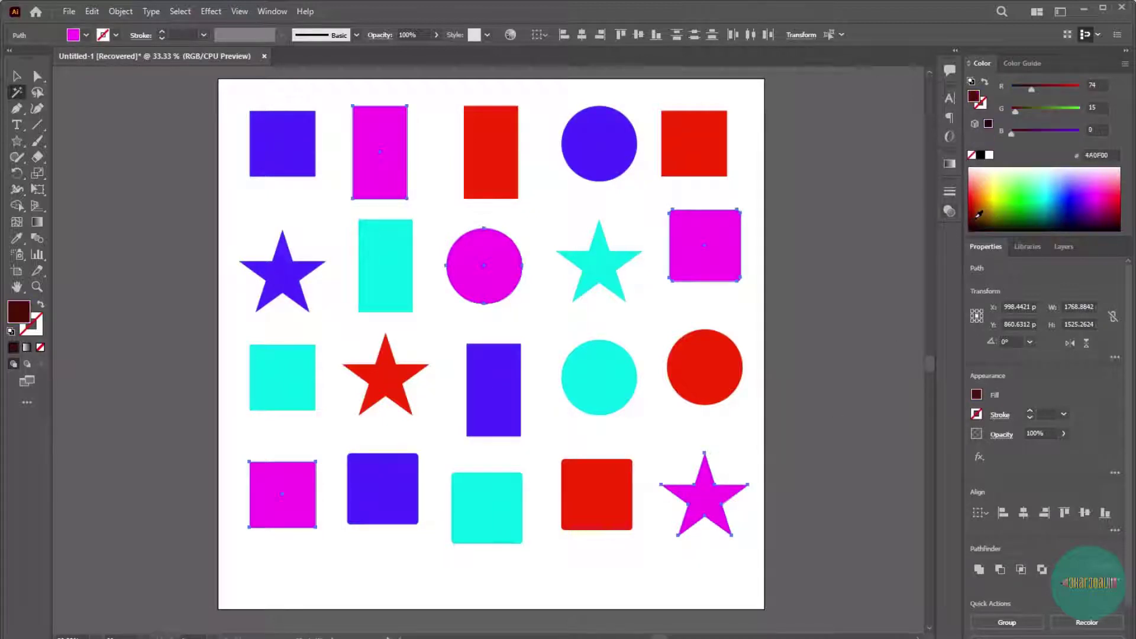
pyautogui.click(17, 76)
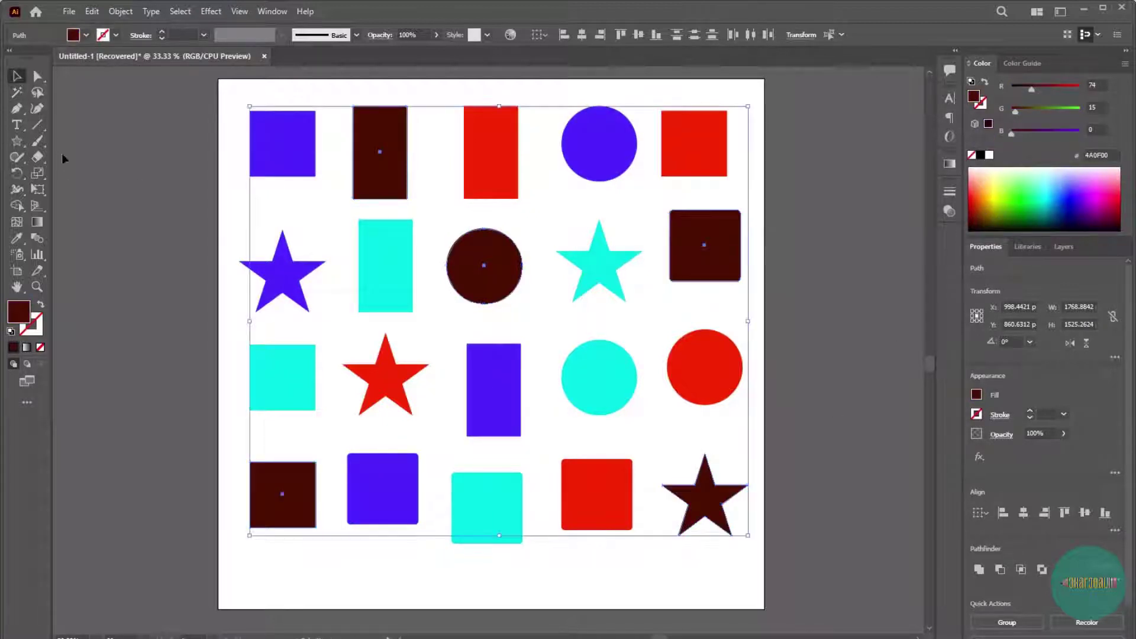
pyautogui.click(332, 207)
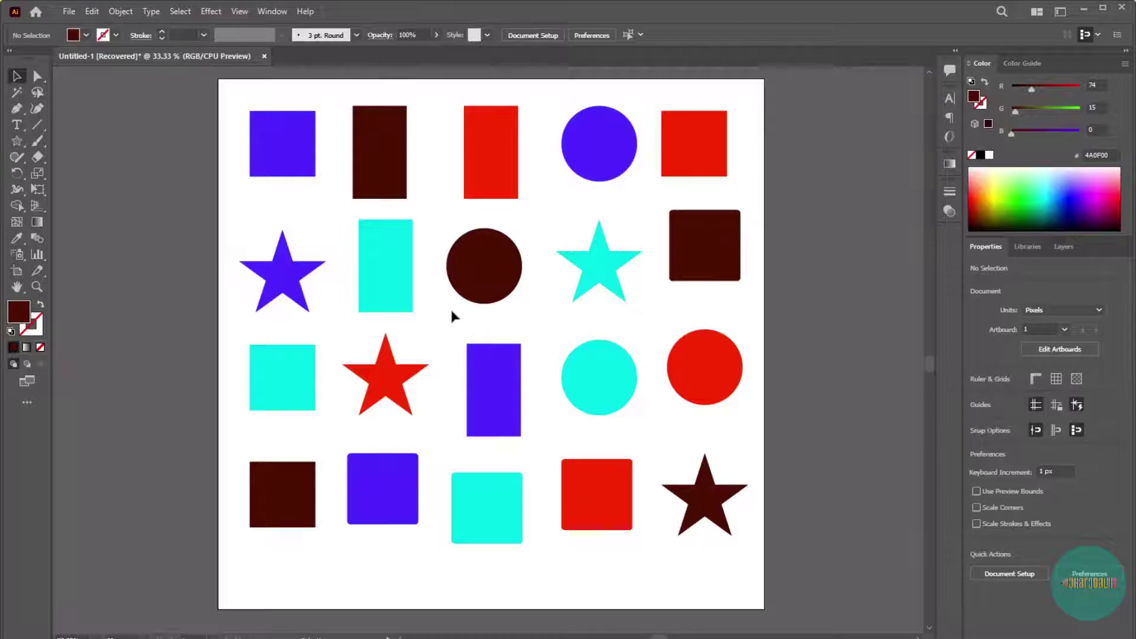
# Step: Open the Magic Wand options, move the panel up, and enable Stroke Color at tolerance 0
pyautogui.doubleClick(17, 93)
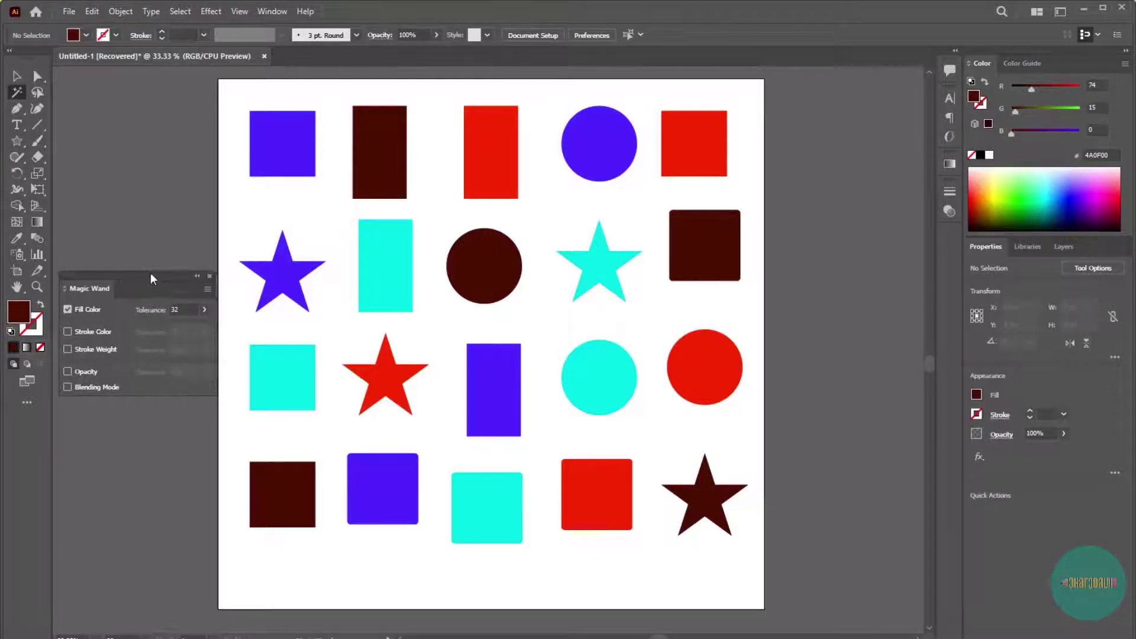
pyautogui.moveTo(146, 274); pyautogui.dragTo(145, 116)
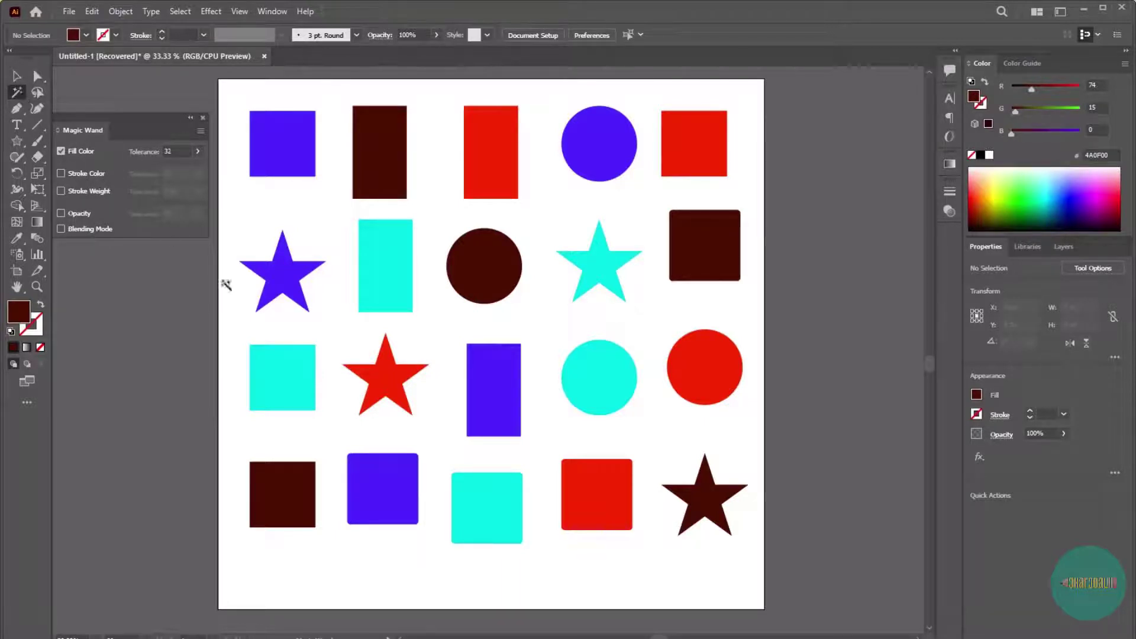
pyautogui.click(276, 10)
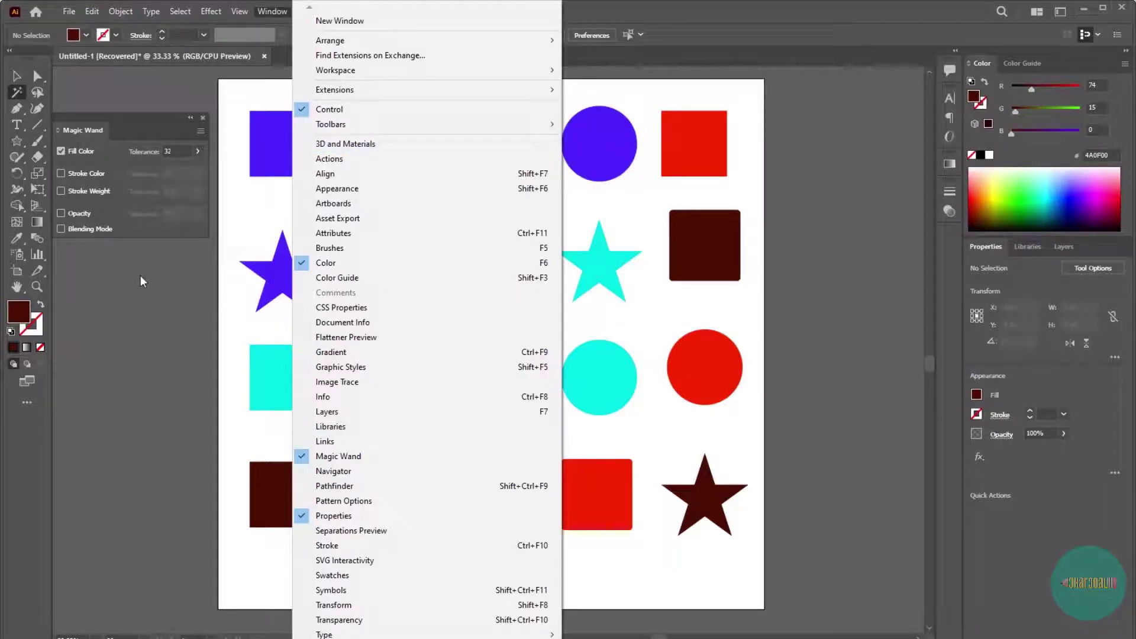
pyautogui.click(146, 253)
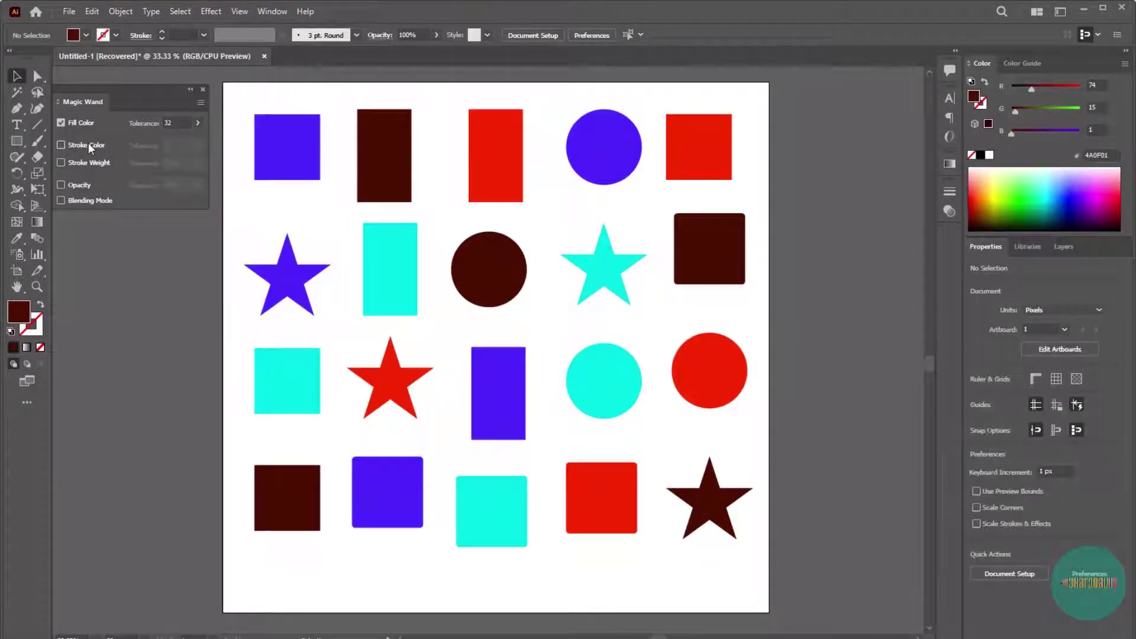
pyautogui.click(86, 145)
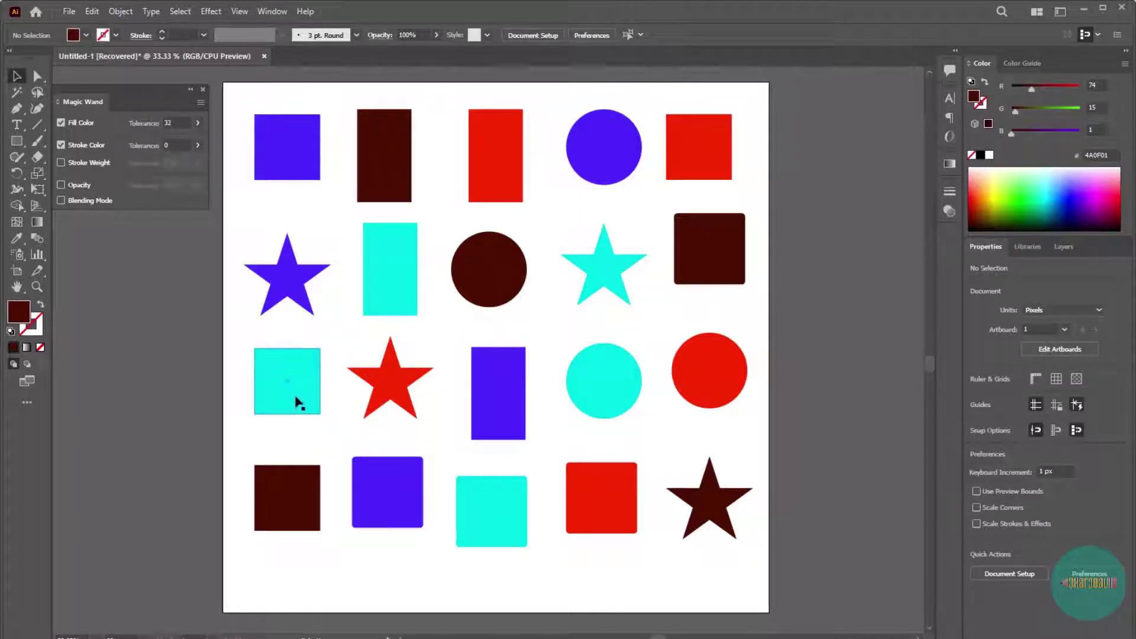
# Step: Select the blue rectangle, the two middle circles and the red star together
pyautogui.click(520, 386)
pyautogui.keyDown('shift'); pyautogui.click(487, 264); pyautogui.keyUp('shift')
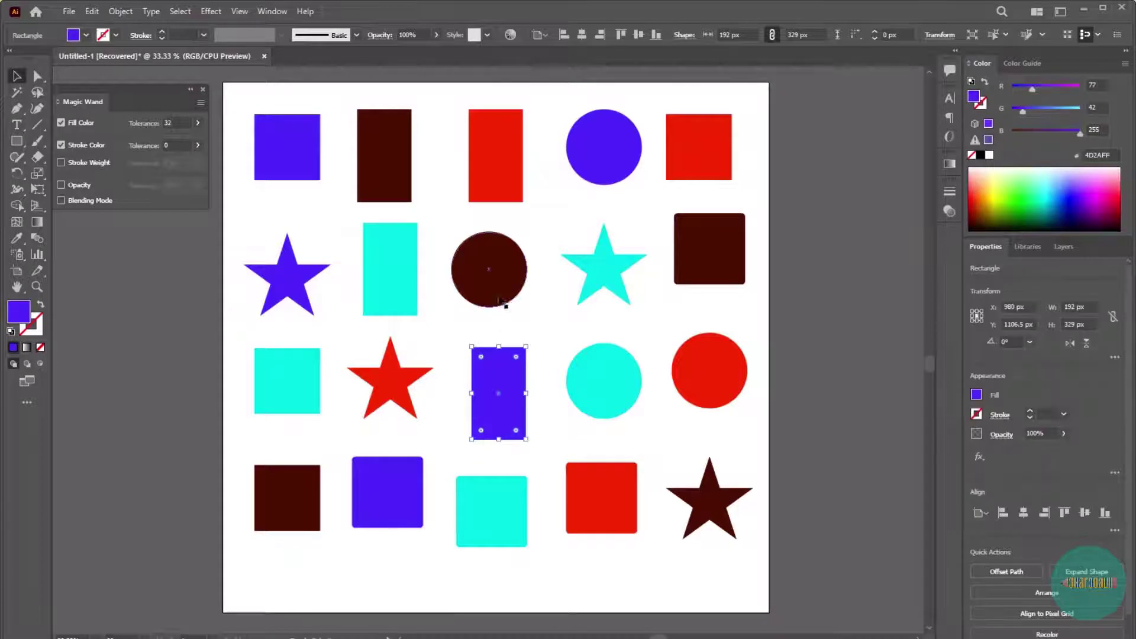
pyautogui.keyDown('shift'); pyautogui.click(591, 381); pyautogui.keyUp('shift')
pyautogui.moveTo(520, 386); pyautogui.dragTo(526, 385)
pyautogui.hotkey('ctrl', 'z')
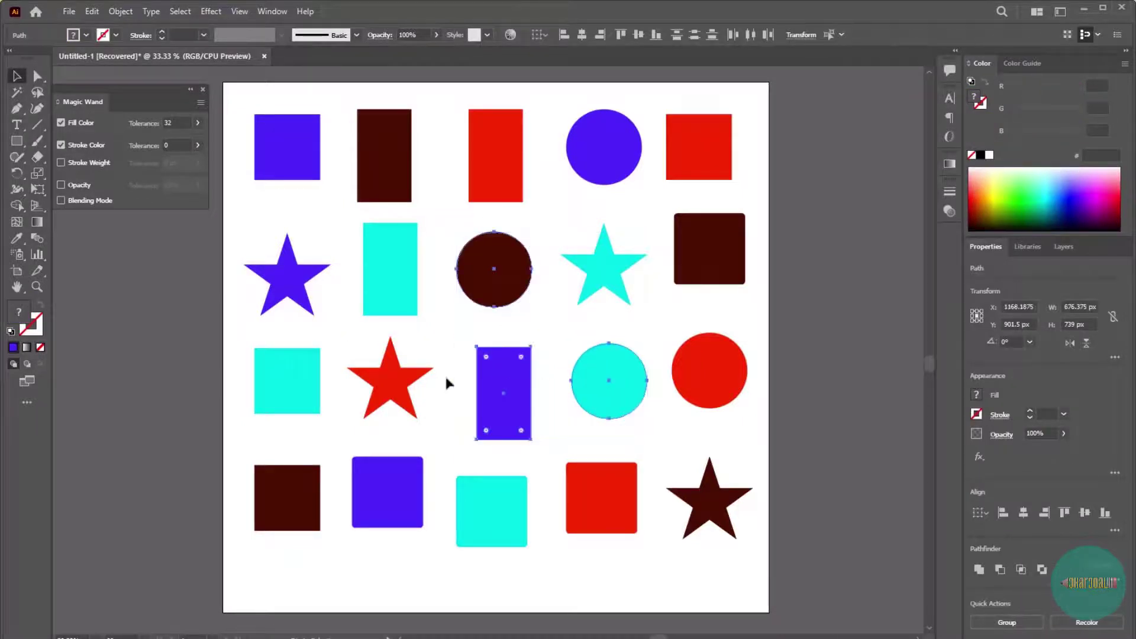
pyautogui.keyDown('shift'); pyautogui.click(387, 385); pyautogui.keyUp('shift')
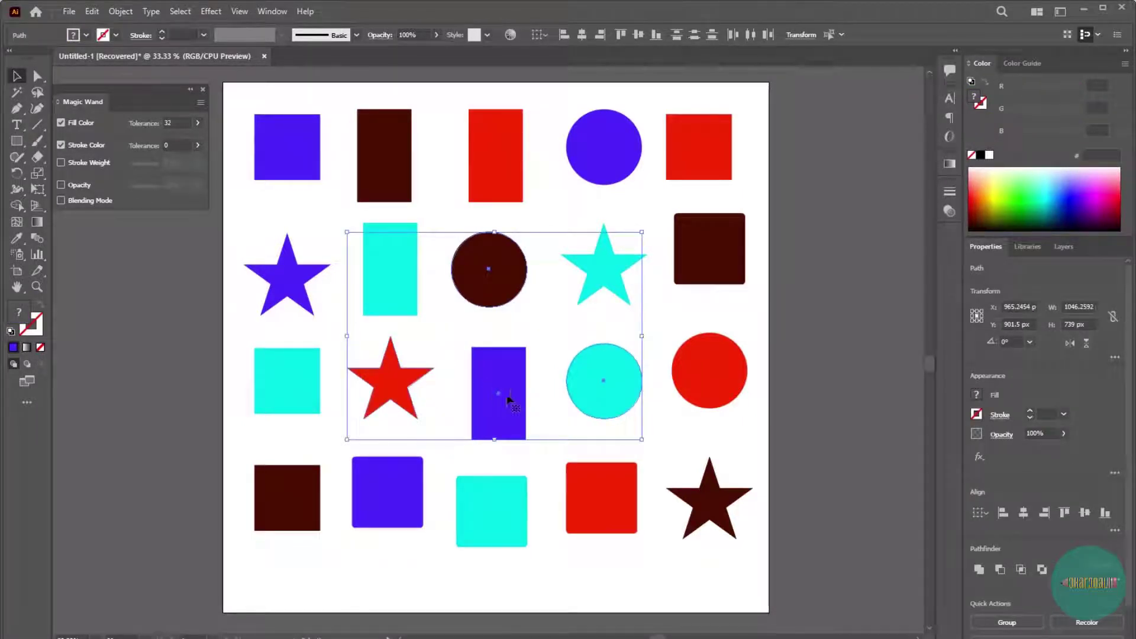
# Step: Give them a 10 pt stroke, turn off the wand's Fill Color matching, and deselect
pyautogui.click(950, 192)
pyautogui.click(855, 206)
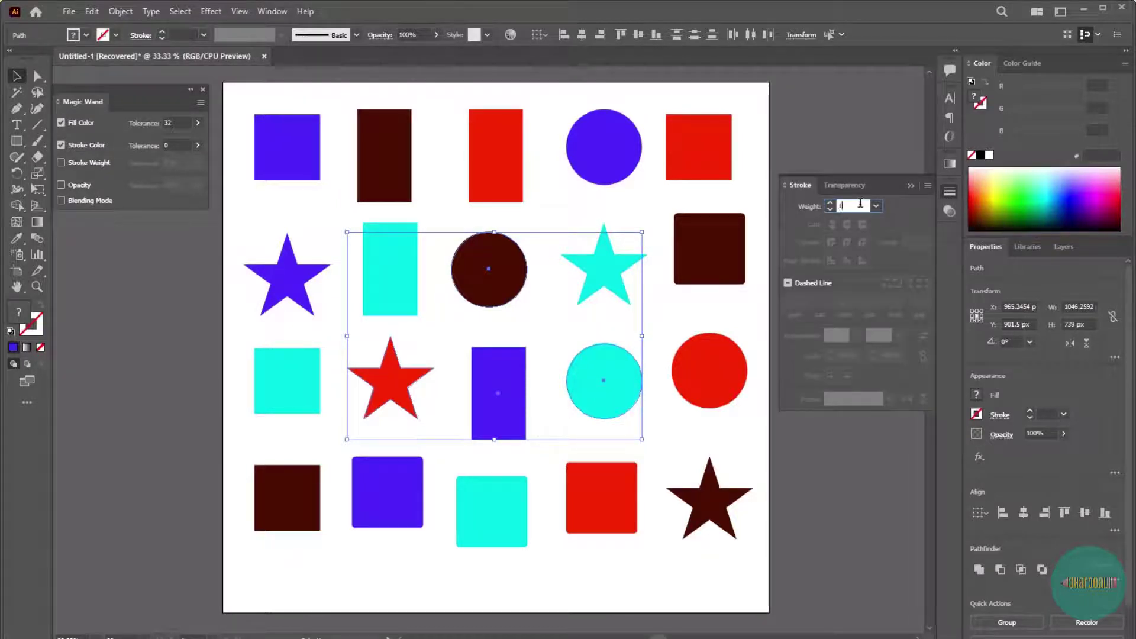
pyautogui.write('10')
pyautogui.press('Return')
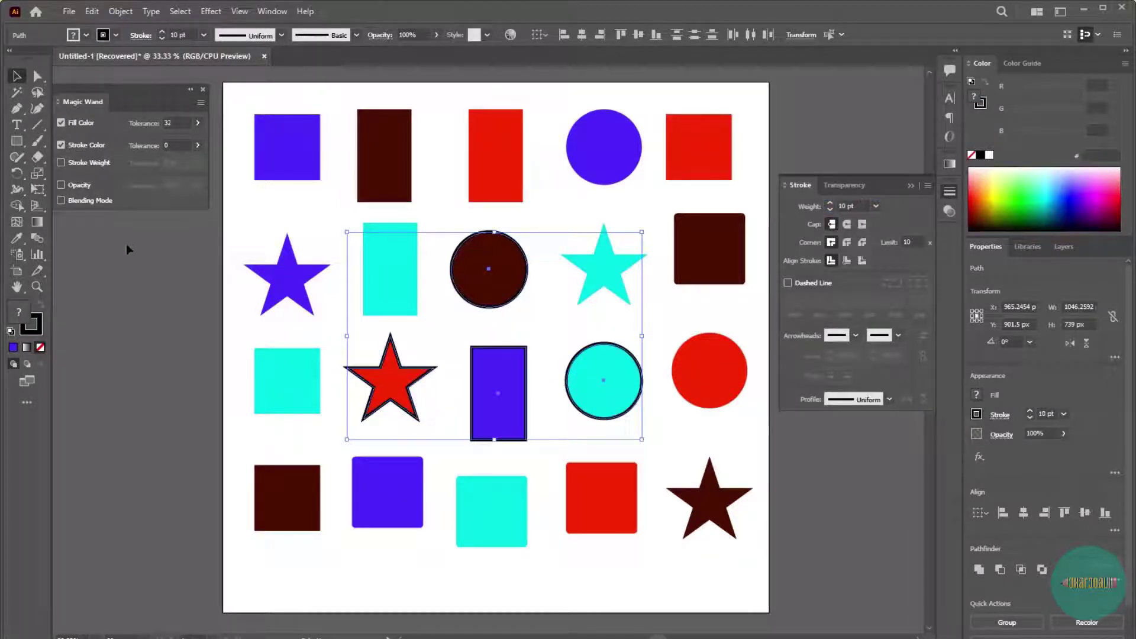
pyautogui.click(88, 123)
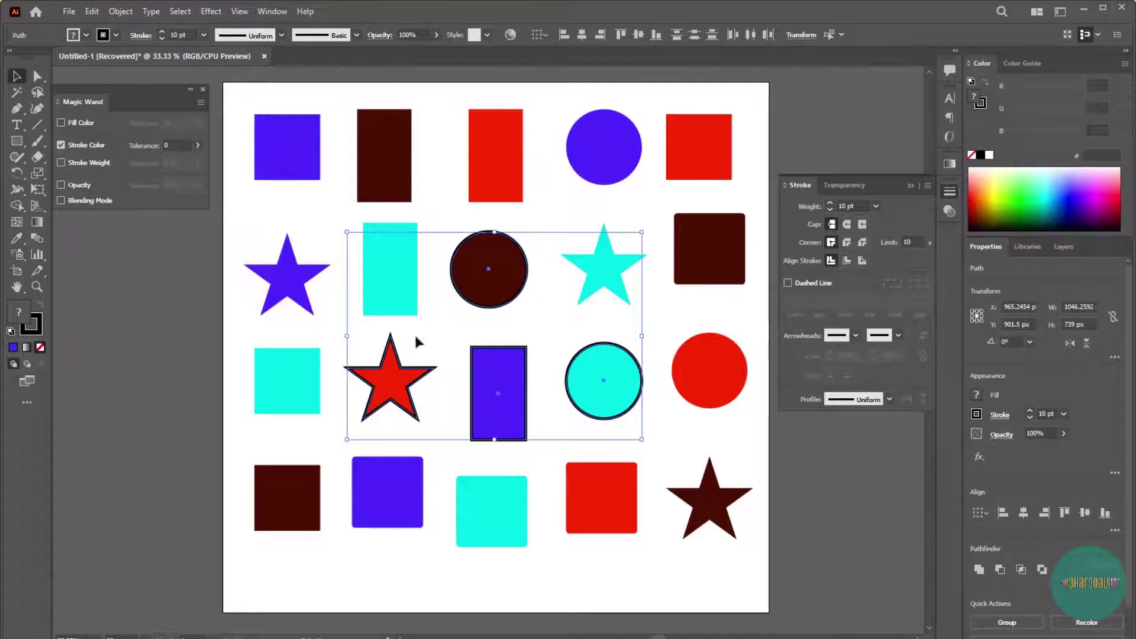
pyautogui.click(283, 343)
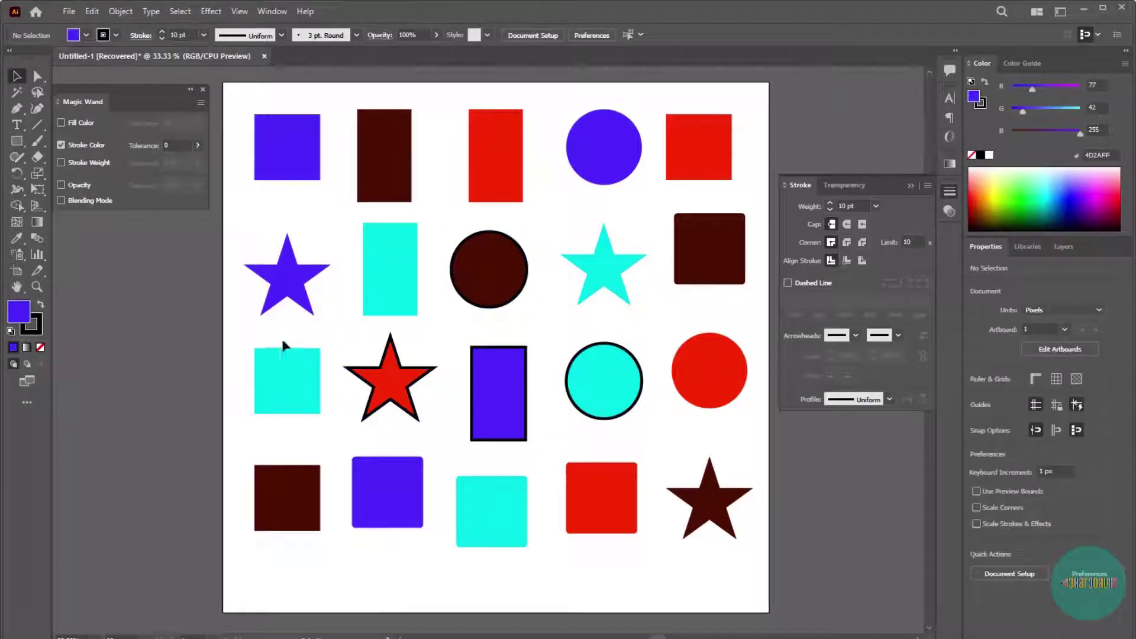
# Step: Use the Magic Wand to select every black-outlined shape, then deselect
pyautogui.click(18, 93)
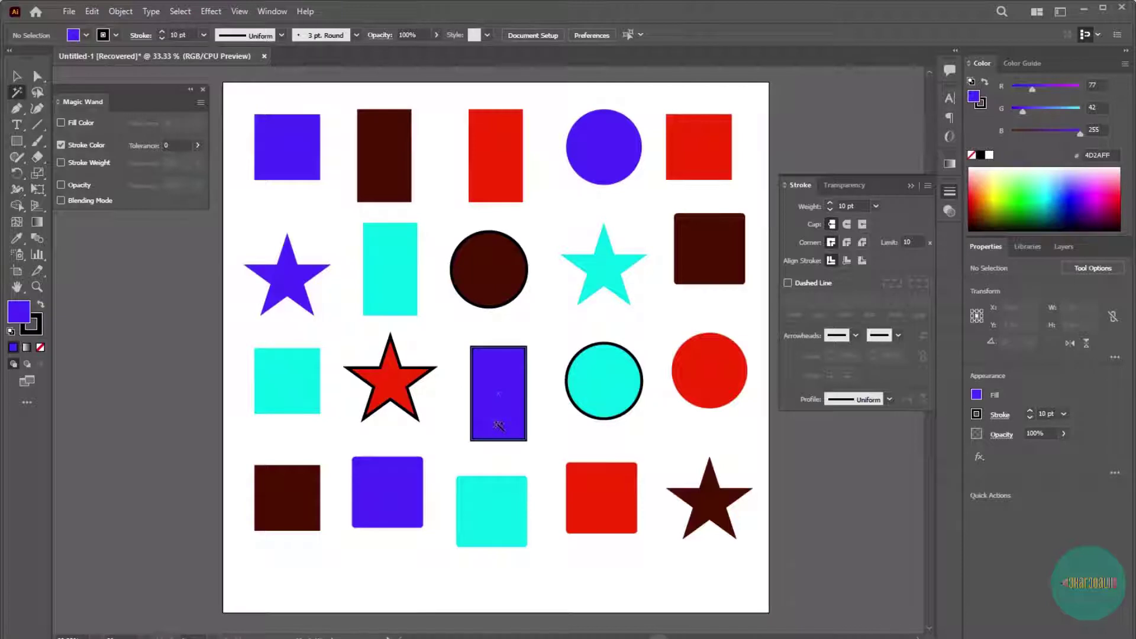
pyautogui.click(498, 425)
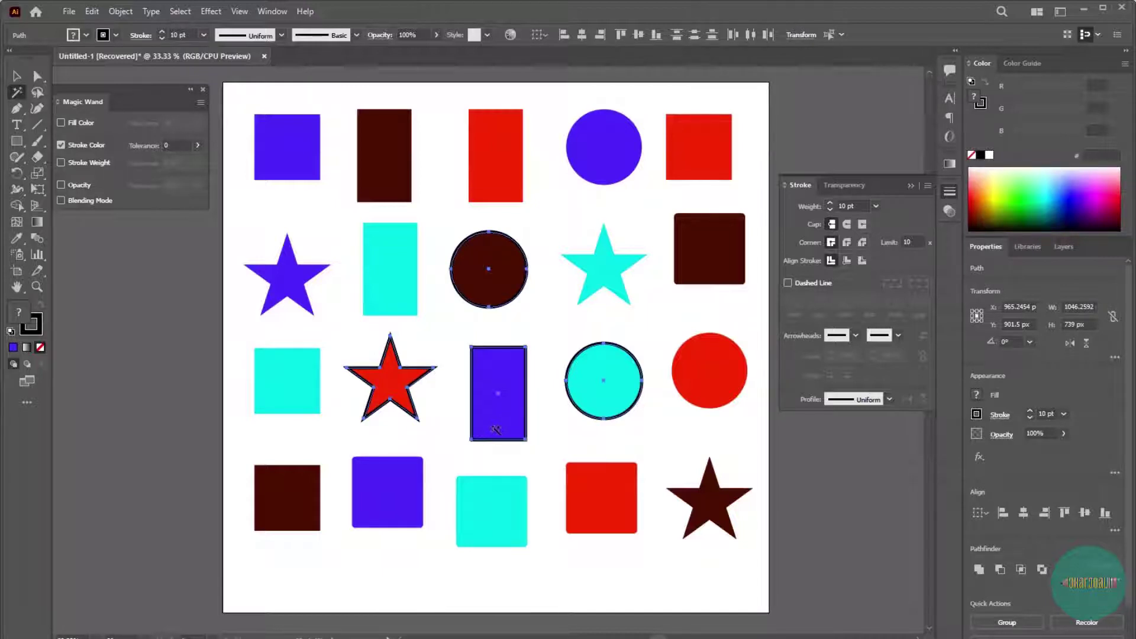
pyautogui.click(17, 75)
pyautogui.click(191, 370)
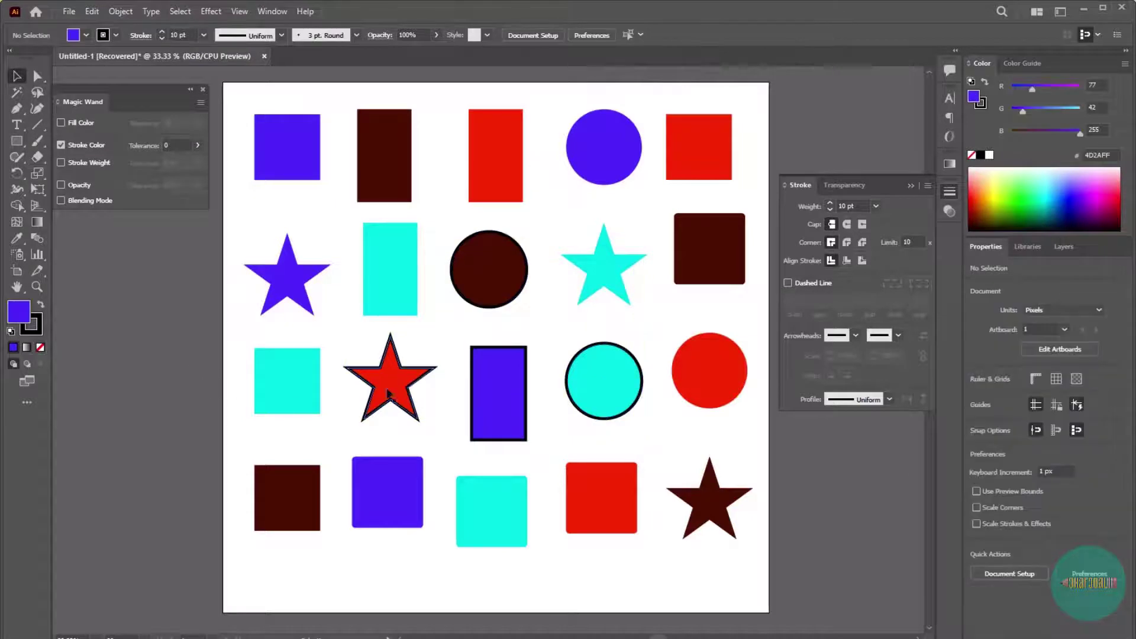
# Step: Set the red star and blue rectangle outlines to 5 pt, then wand-select all outlined shapes
pyautogui.click(387, 394)
pyautogui.keyDown('shift'); pyautogui.click(524, 386); pyautogui.keyUp('shift')
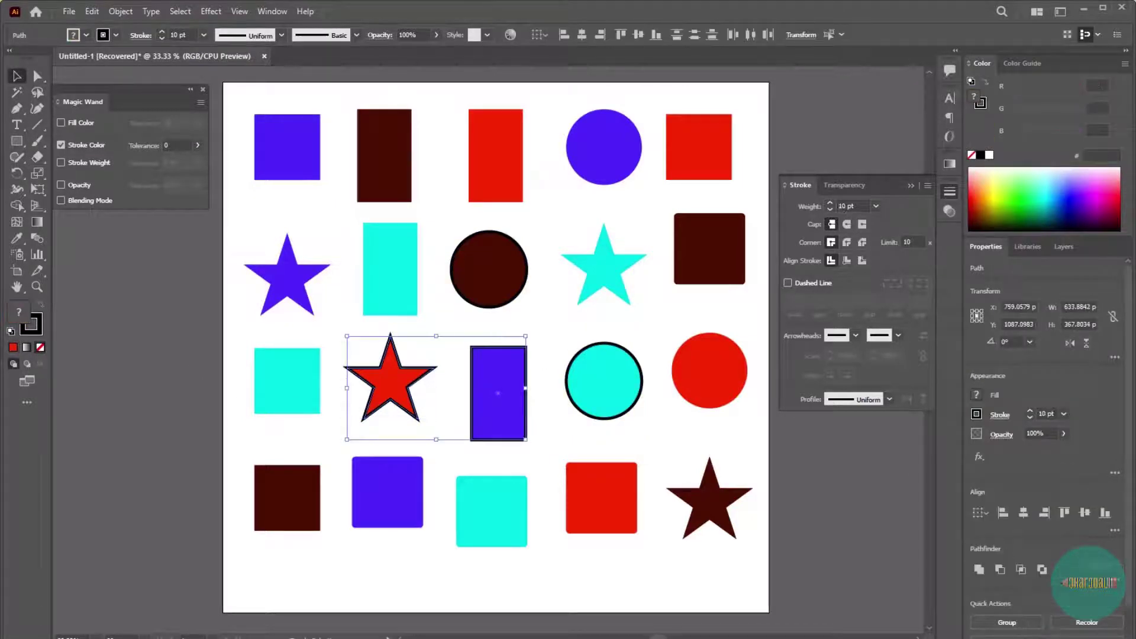
pyautogui.click(853, 206)
pyautogui.write('5')
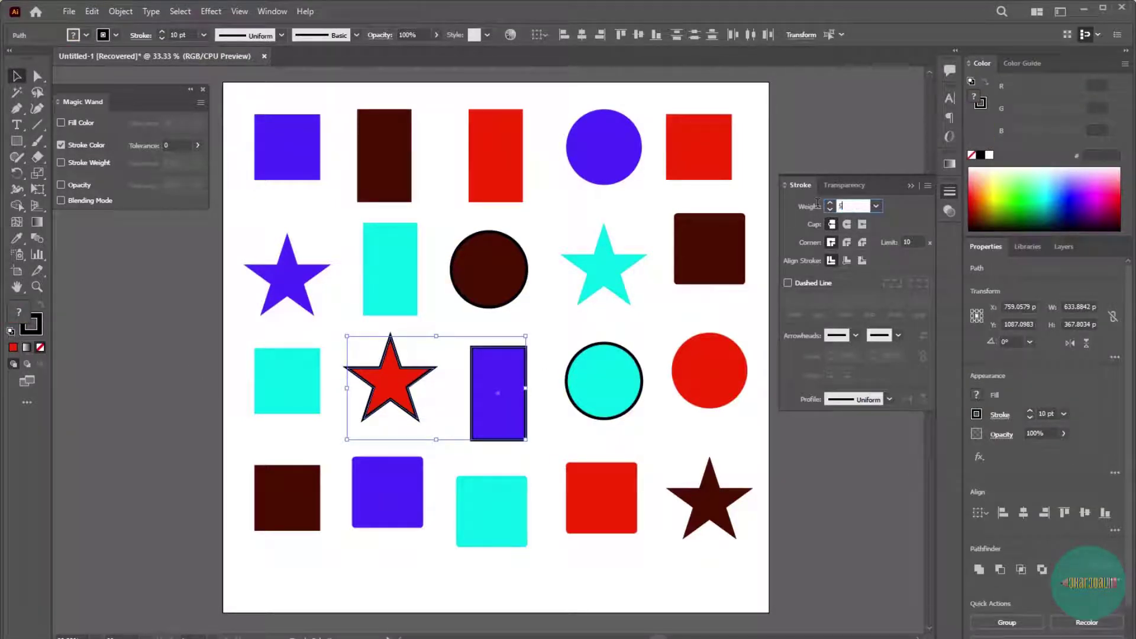
pyautogui.press('Return')
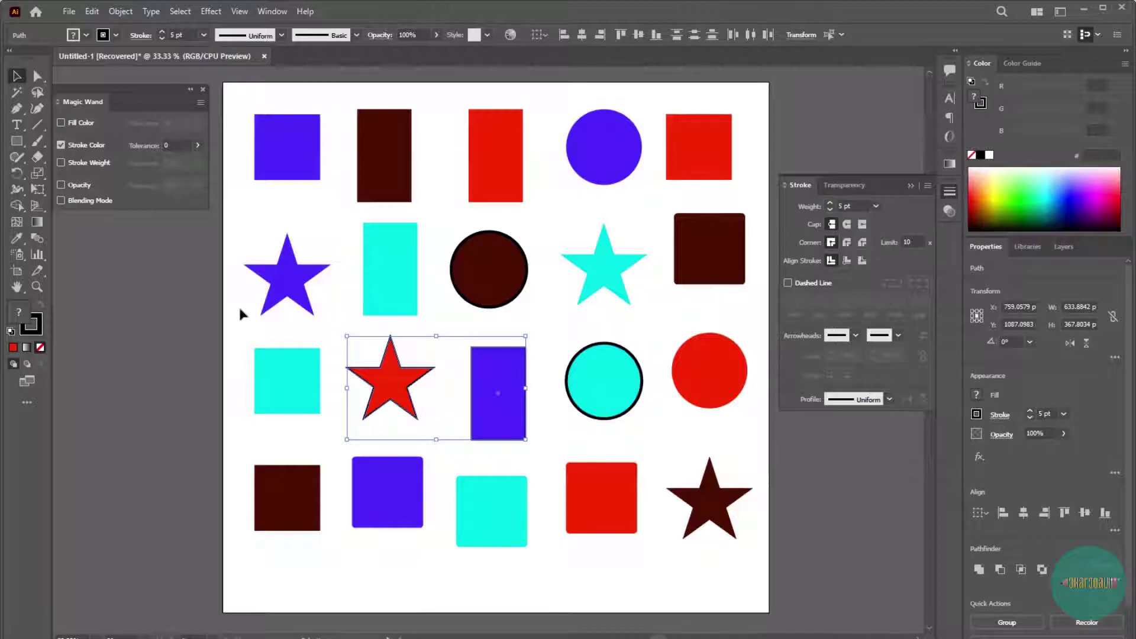
pyautogui.click(237, 312)
pyautogui.click(18, 92)
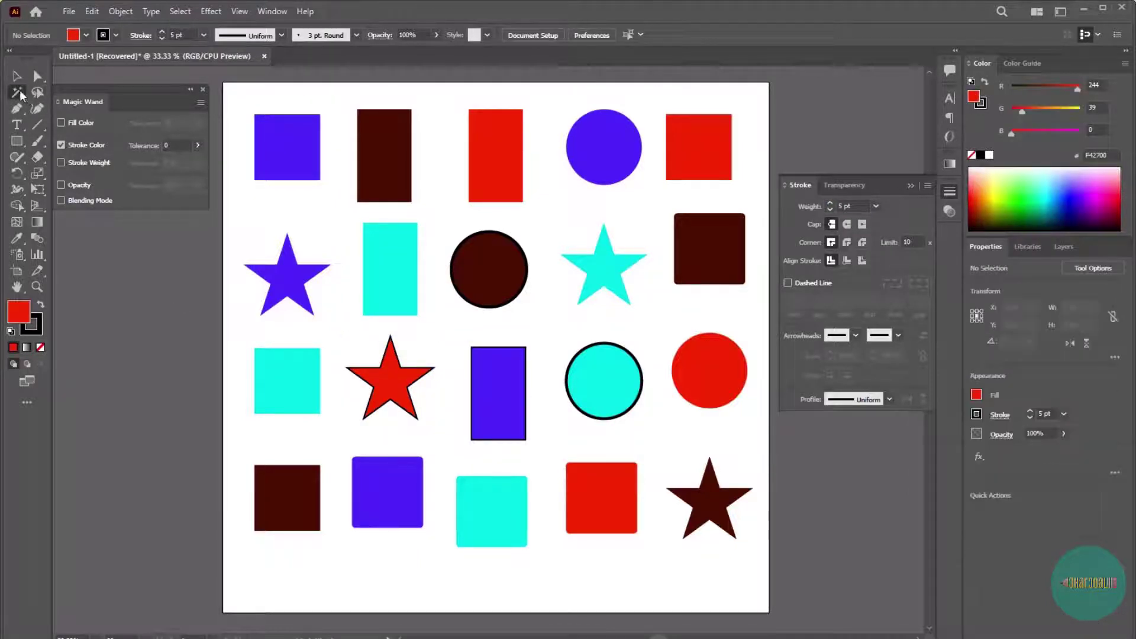
pyautogui.click(599, 382)
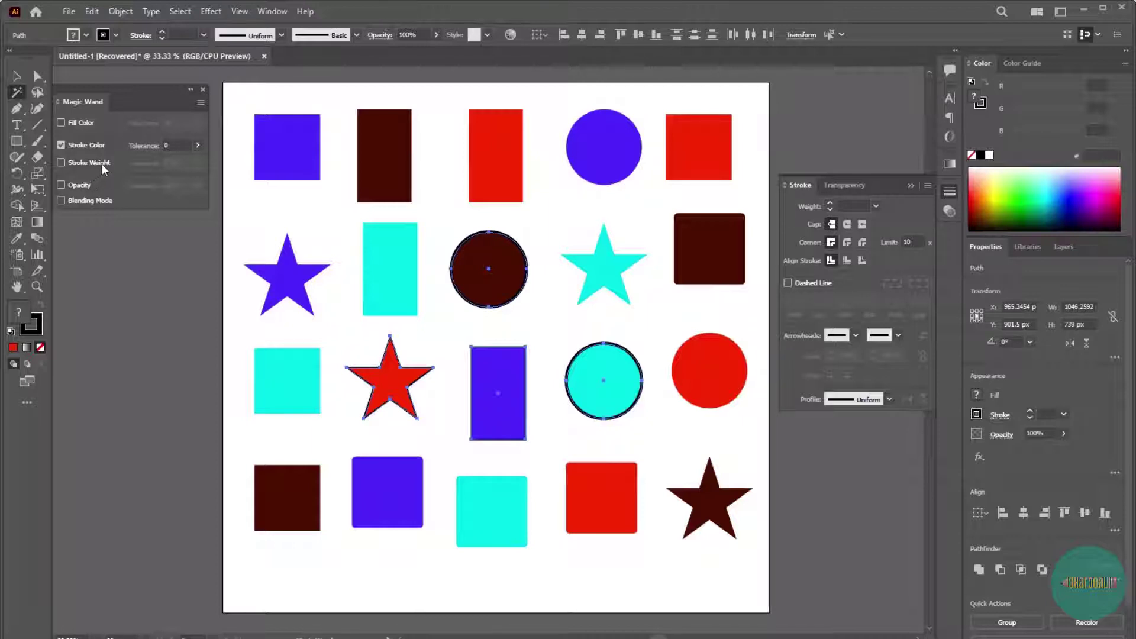
# Step: Switch the Magic Wand to match by stroke weight and clear the selection
pyautogui.click(101, 164)
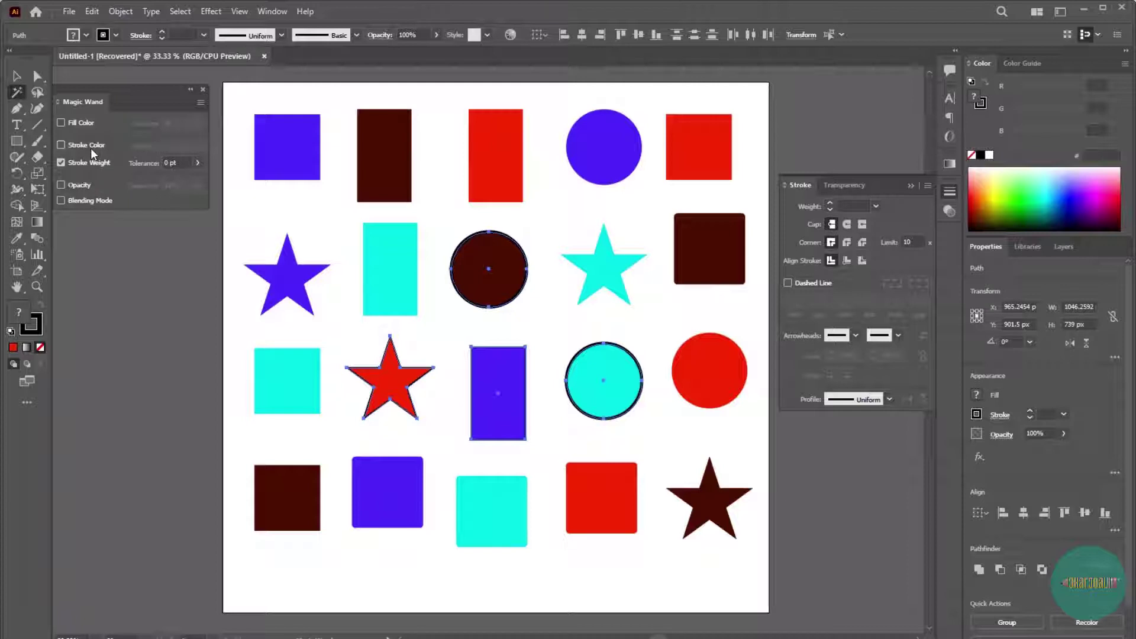
pyautogui.doubleClick(19, 94)
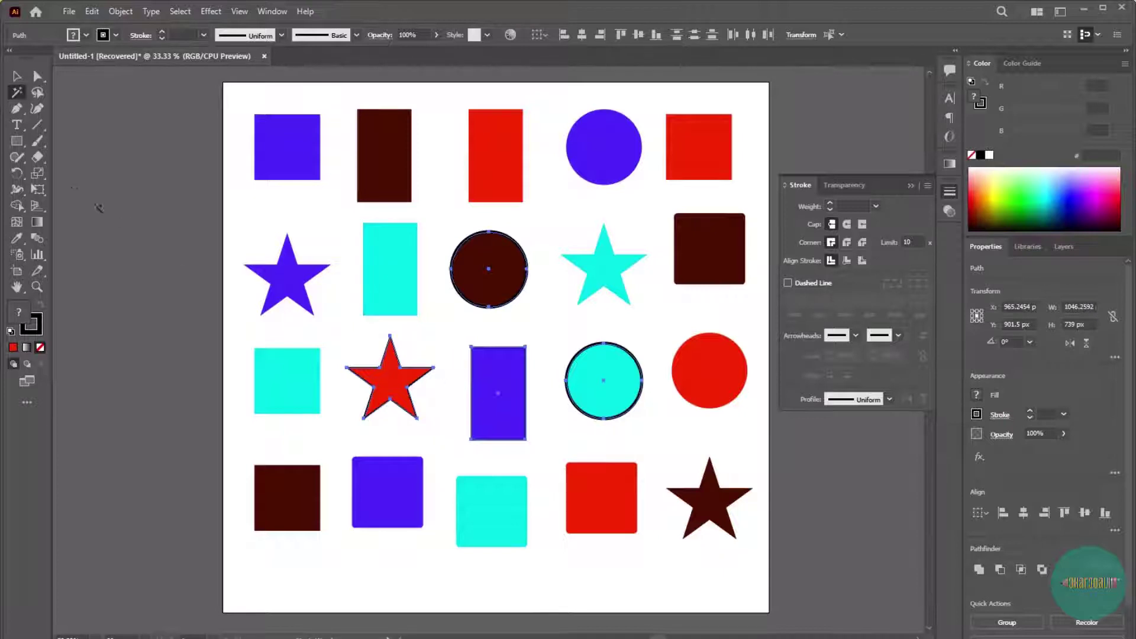
pyautogui.doubleClick(17, 93)
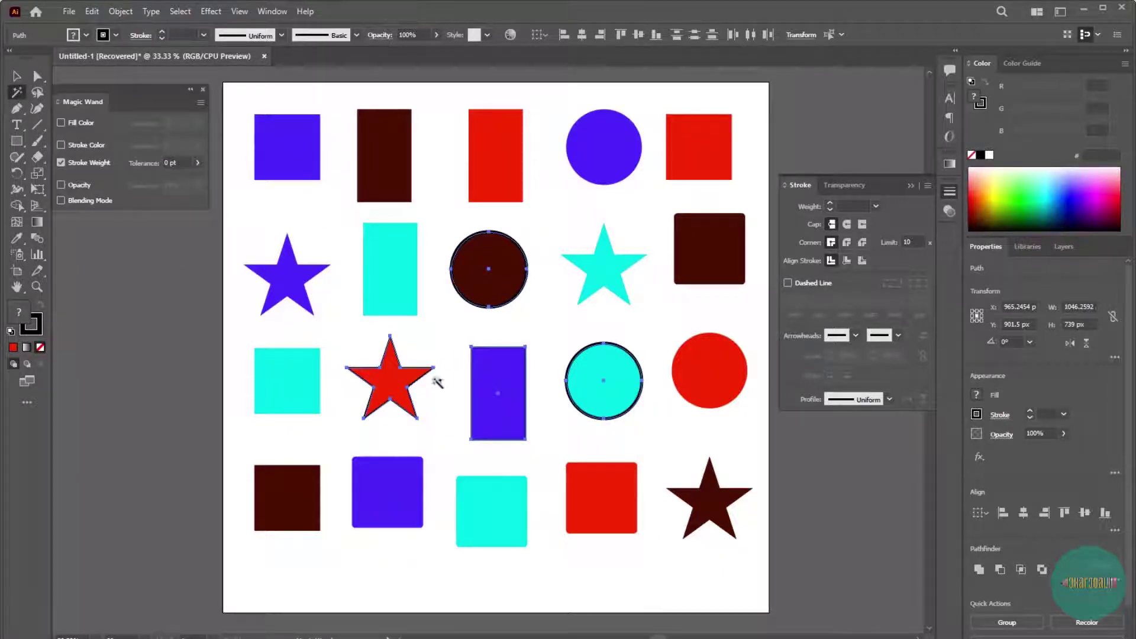
pyautogui.press('v')
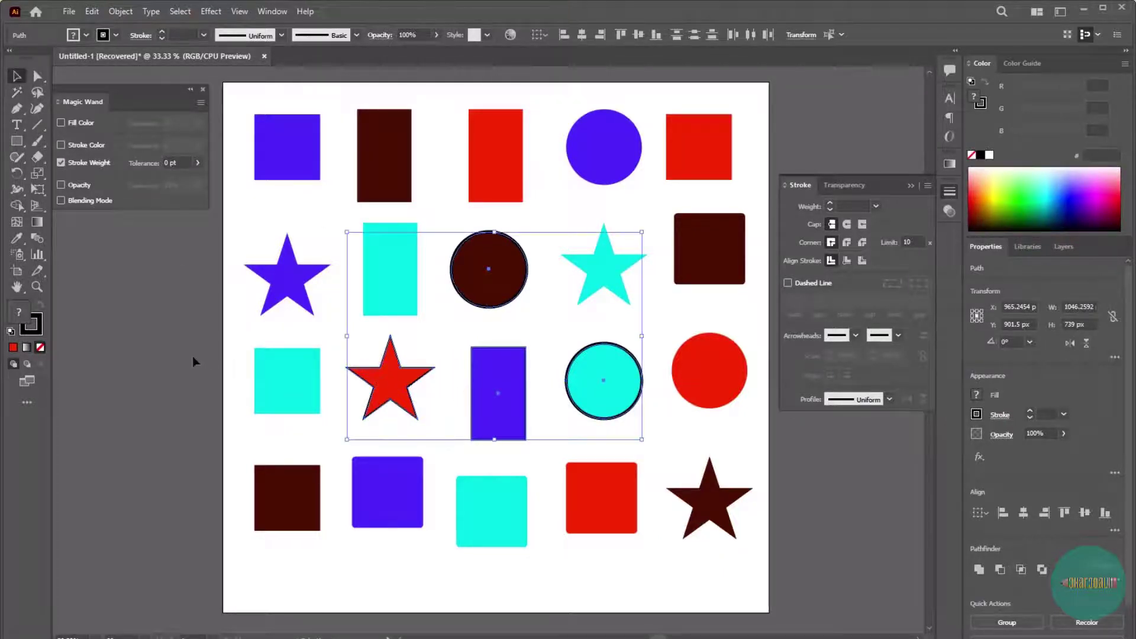
pyautogui.click(194, 361)
# Step: Wand-select the two 10 pt circles, then deselect with the Selection tool
pyautogui.click(17, 93)
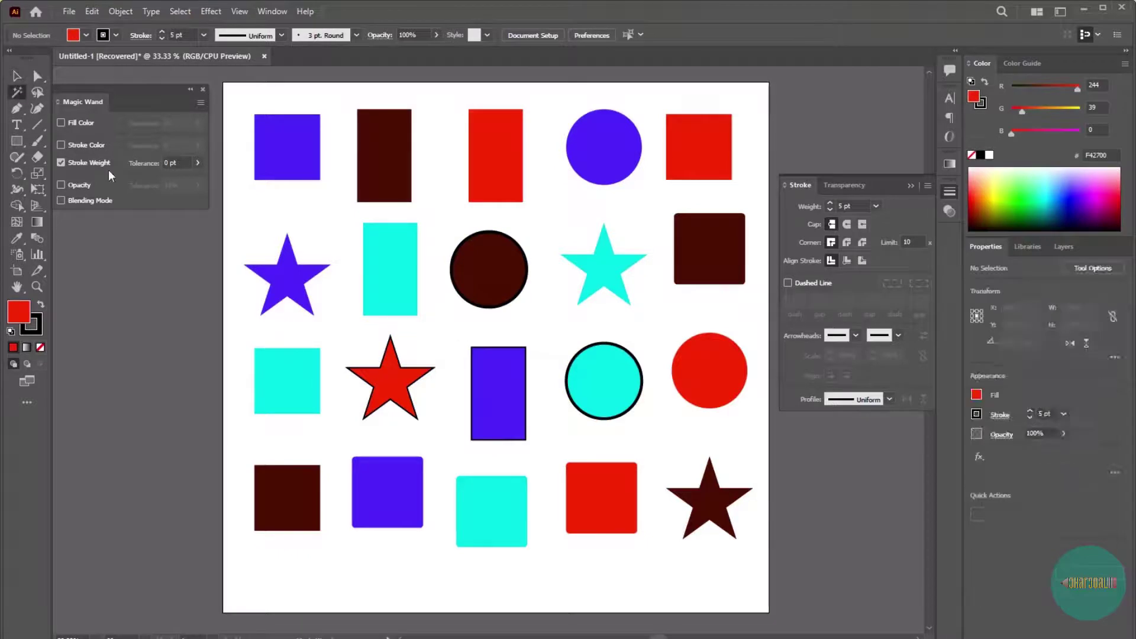
pyautogui.click(501, 397)
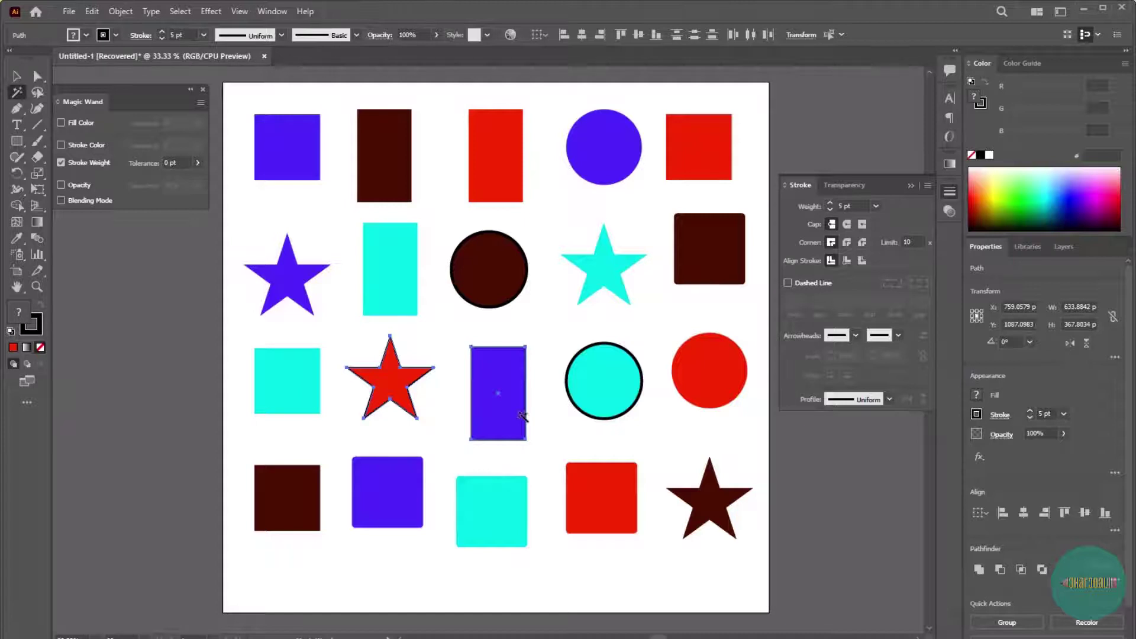
pyautogui.click(607, 380)
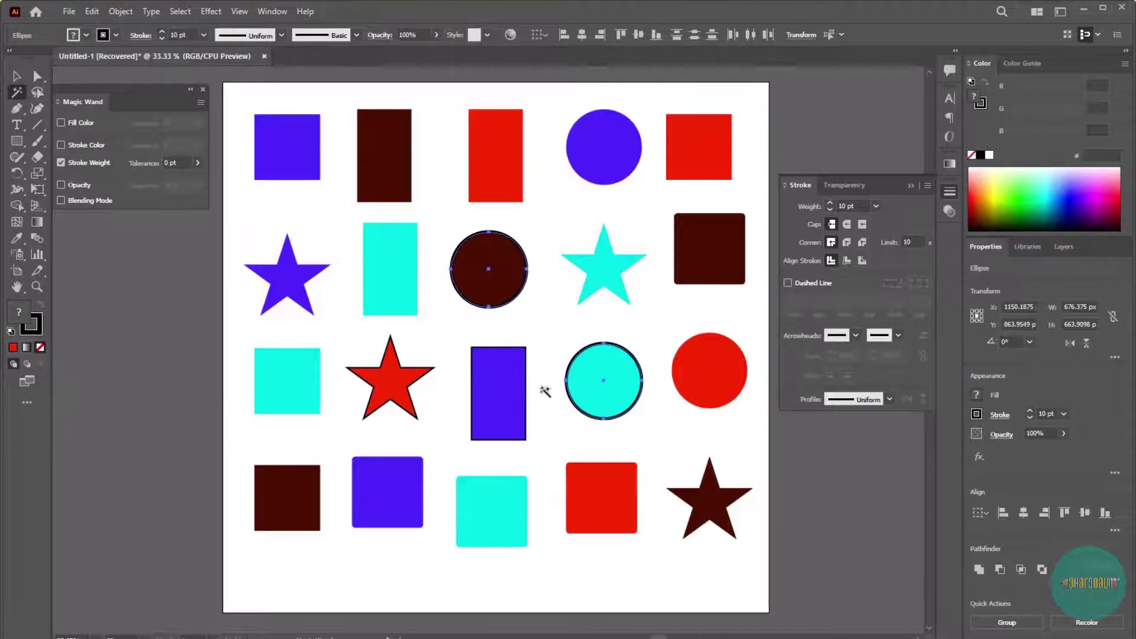
pyautogui.press('v')
pyautogui.click(672, 441)
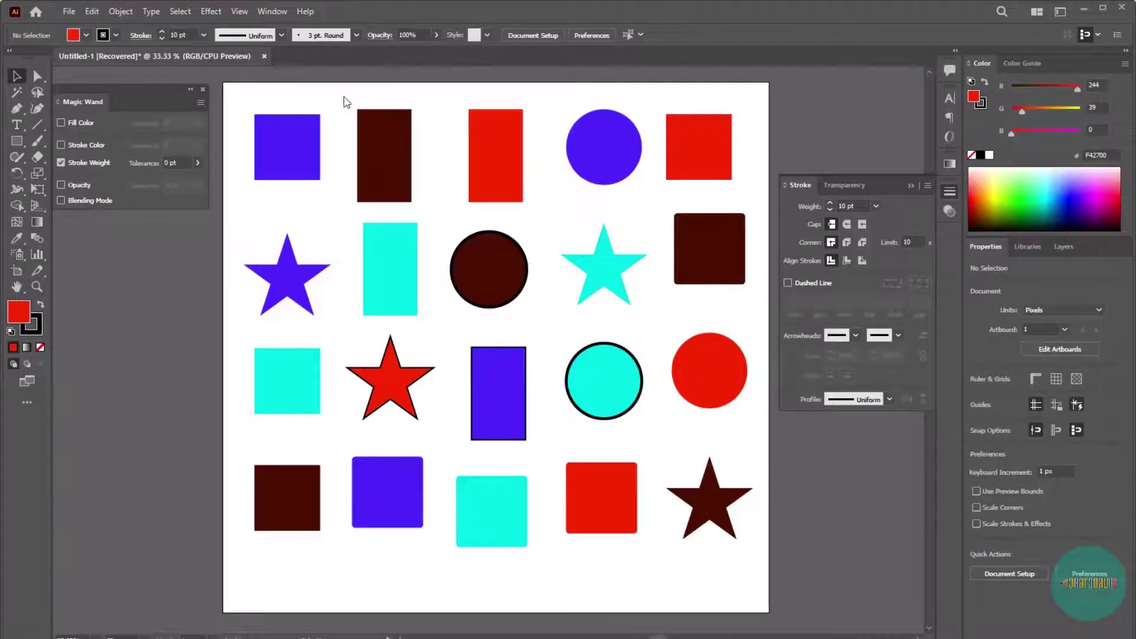
# Step: Undo the rectangle's outline and enable Opacity matching in the Magic Wand options
pyautogui.hotkey('ctrl', 'z')
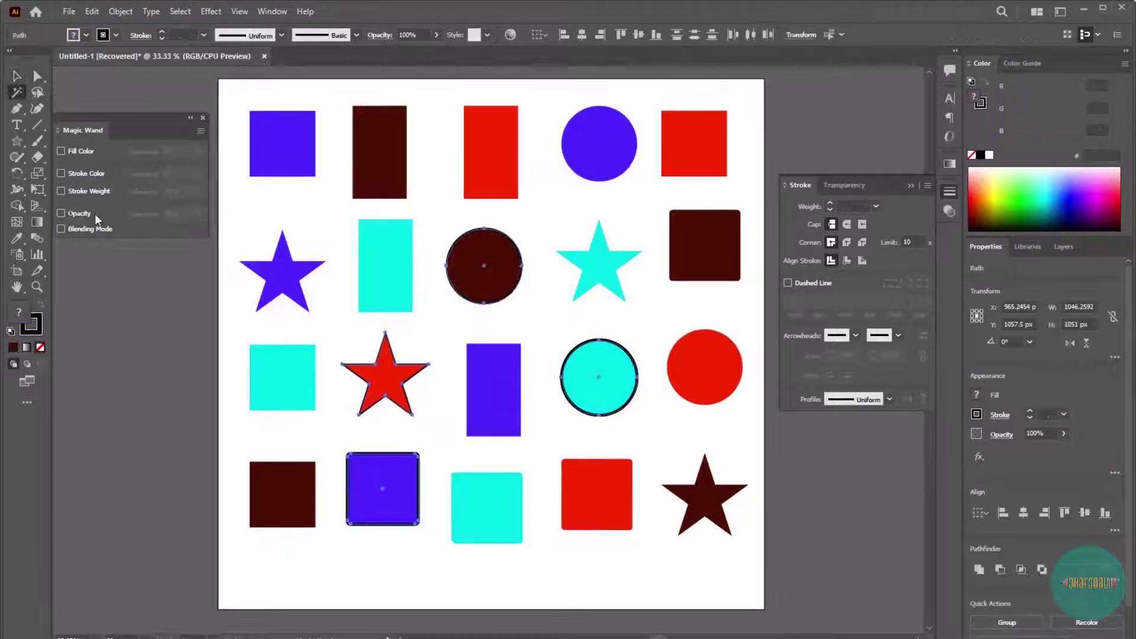
pyautogui.click(84, 216)
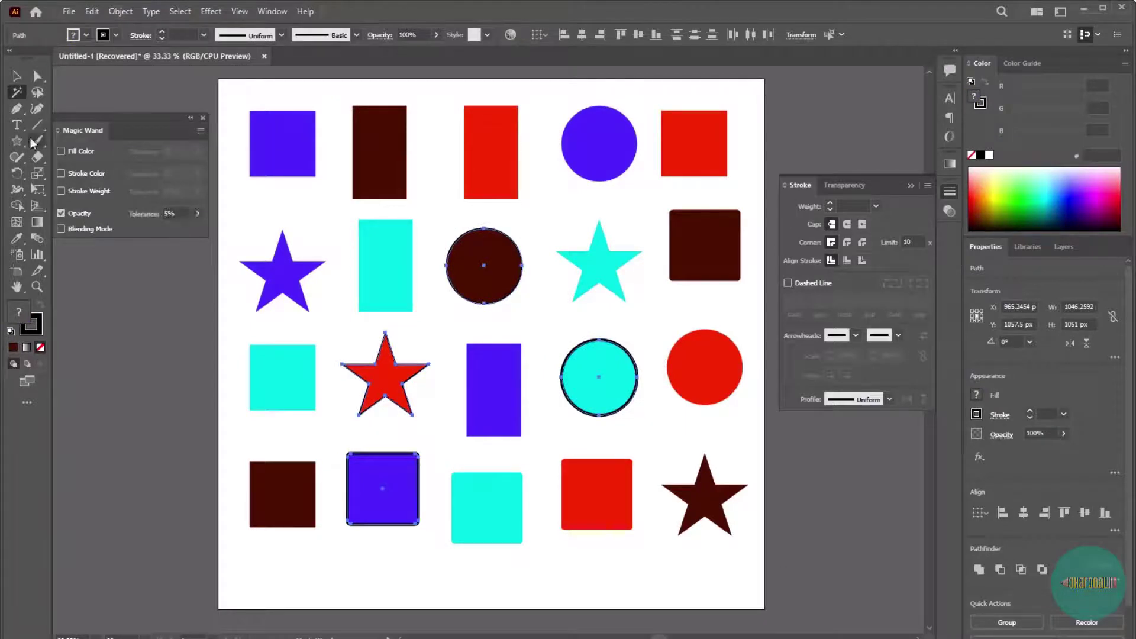
pyautogui.click(16, 75)
pyautogui.click(715, 426)
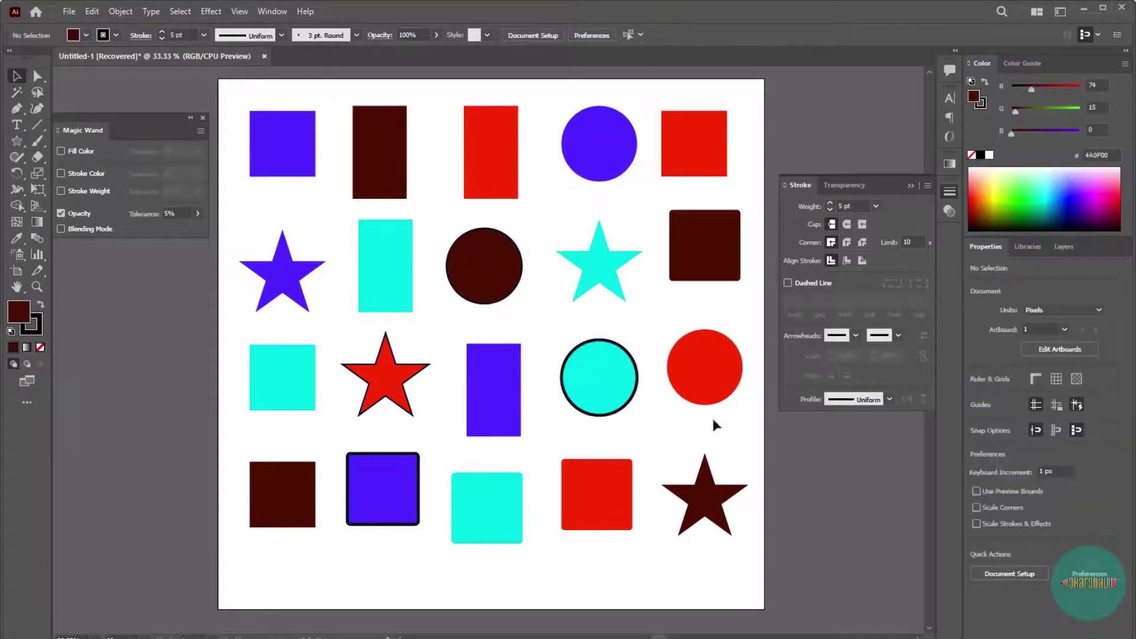
# Step: Set the red rectangle, cyan star, dark square and blue circle to 50% opacity
pyautogui.click(500, 172)
pyautogui.keyDown('shift'); pyautogui.click(599, 261); pyautogui.keyUp('shift')
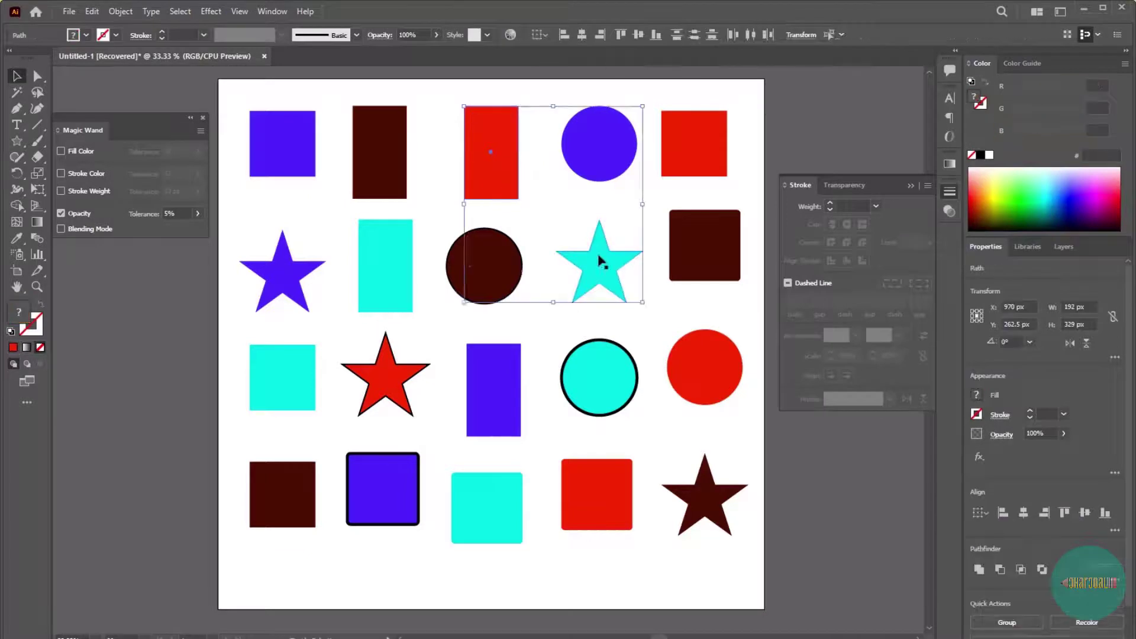
pyautogui.keyDown('shift'); pyautogui.click(723, 245); pyautogui.keyUp('shift')
pyautogui.keyDown('shift'); pyautogui.click(626, 144); pyautogui.keyUp('shift')
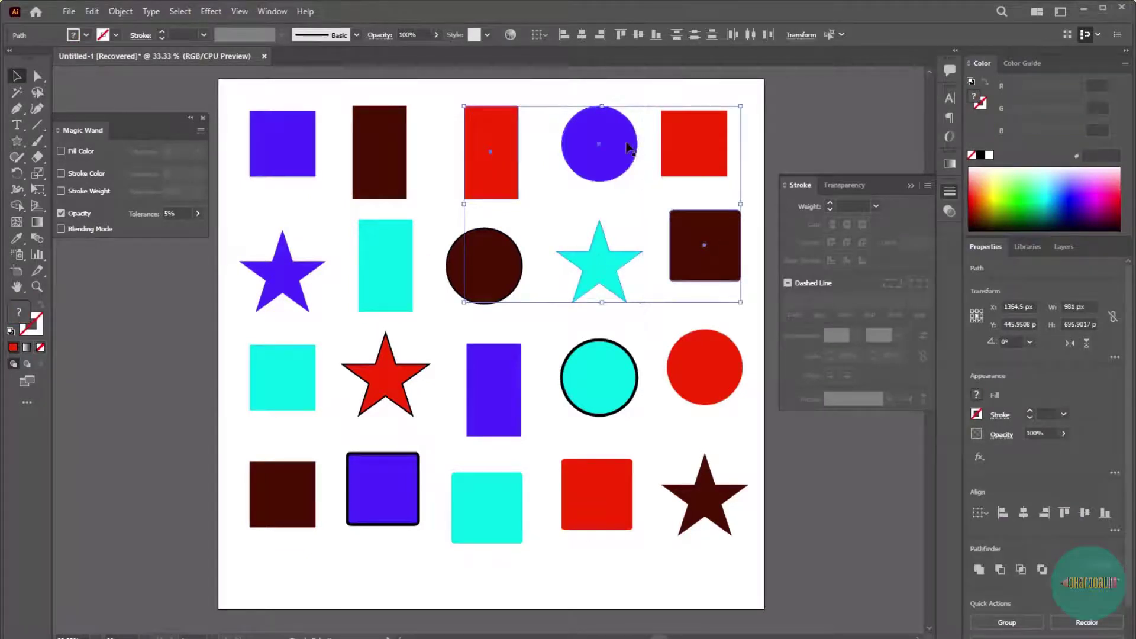
pyautogui.click(950, 210)
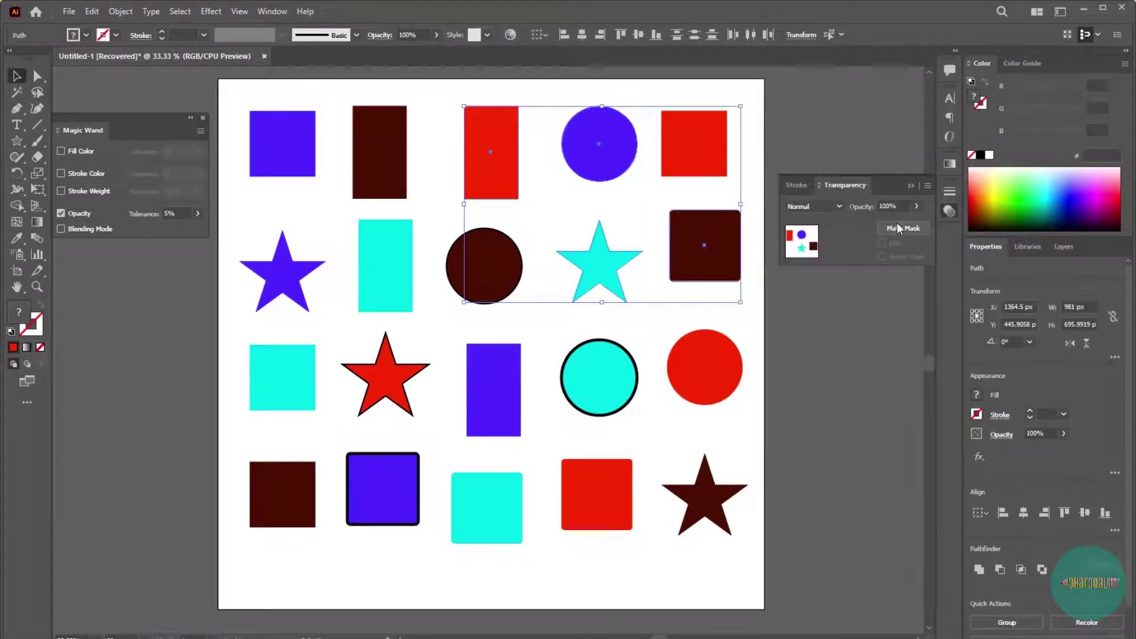
pyautogui.doubleClick(893, 206)
pyautogui.write('50')
pyautogui.press('Return')
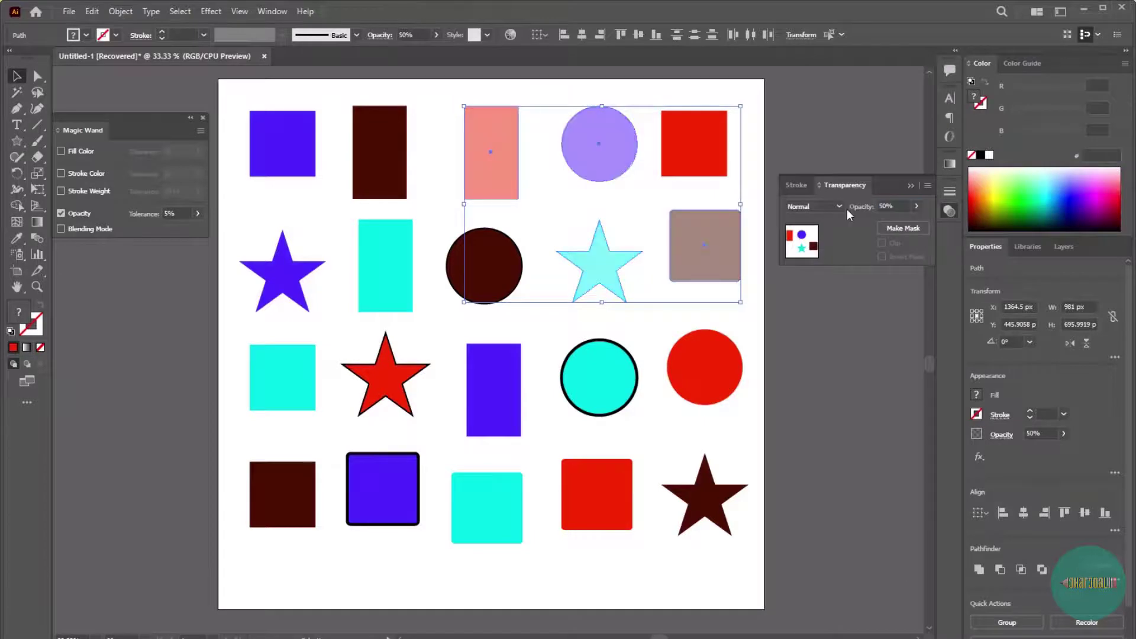
# Step: Close the Transparency panel and clear the selection
pyautogui.click(908, 185)
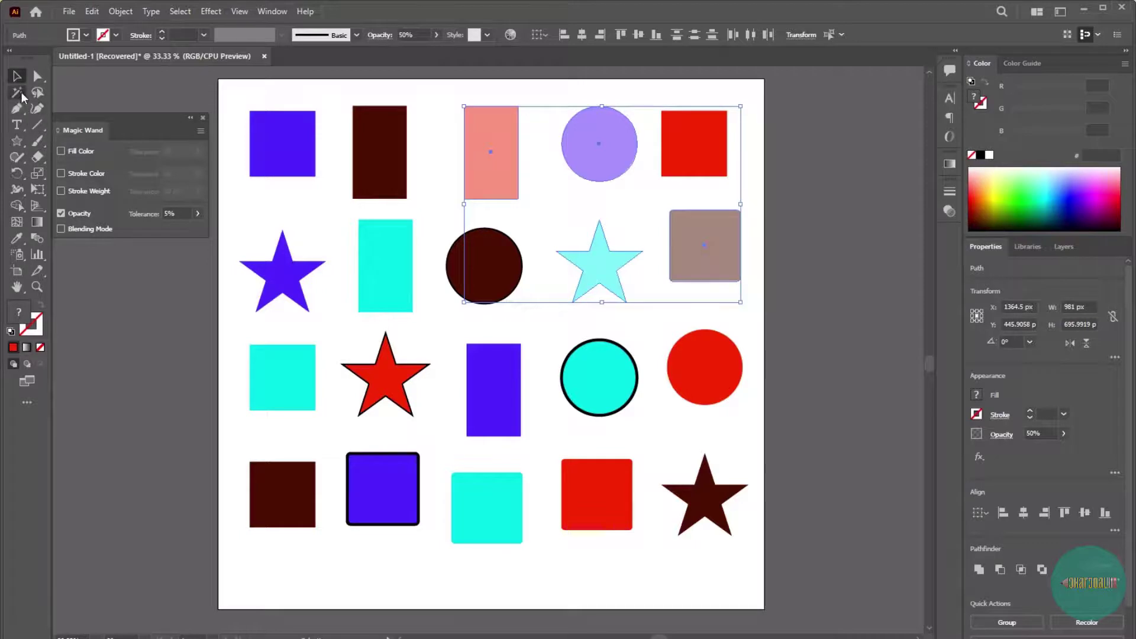
pyautogui.click(16, 93)
pyautogui.click(17, 75)
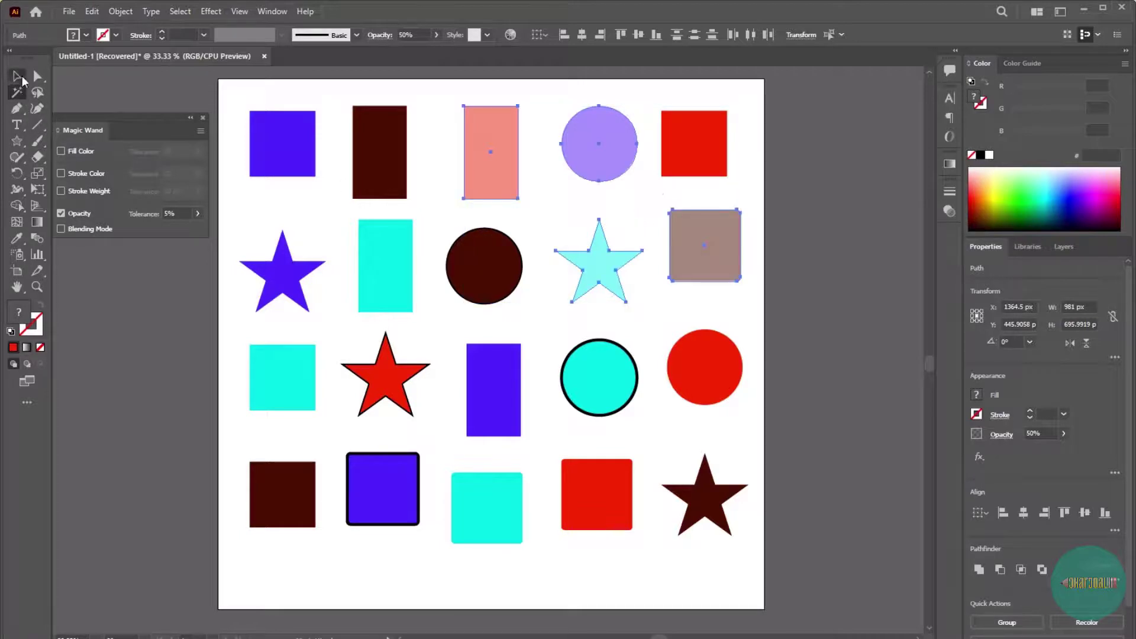
pyautogui.click(222, 385)
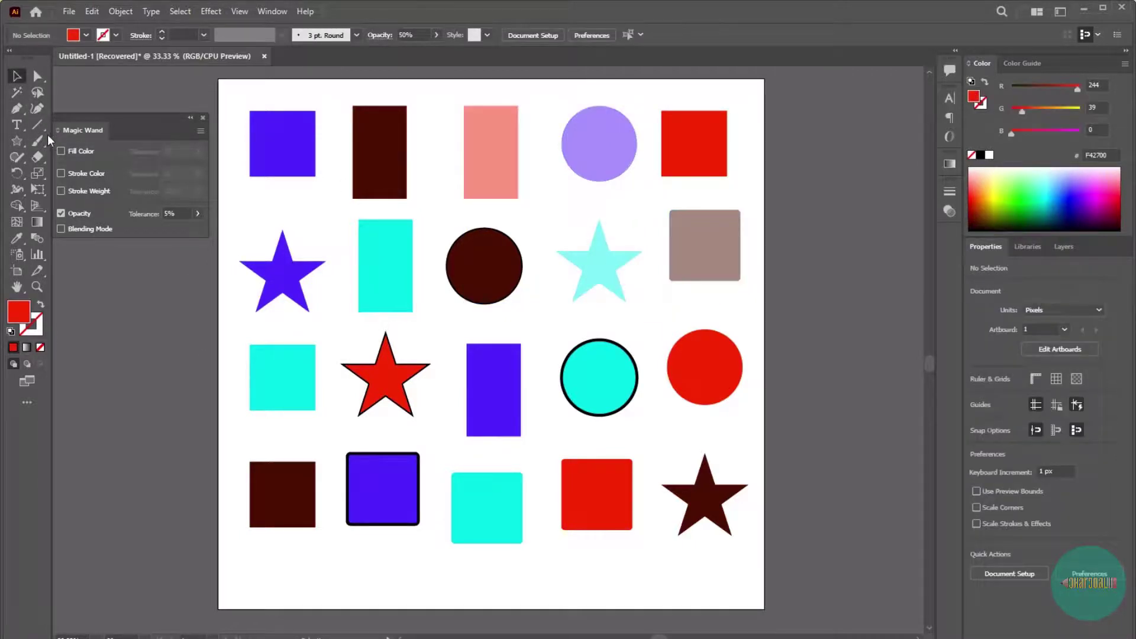
# Step: Raise Opacity Tolerance to 11%, wand-select from the taupe square, and enable Blending Mode
pyautogui.click(17, 92)
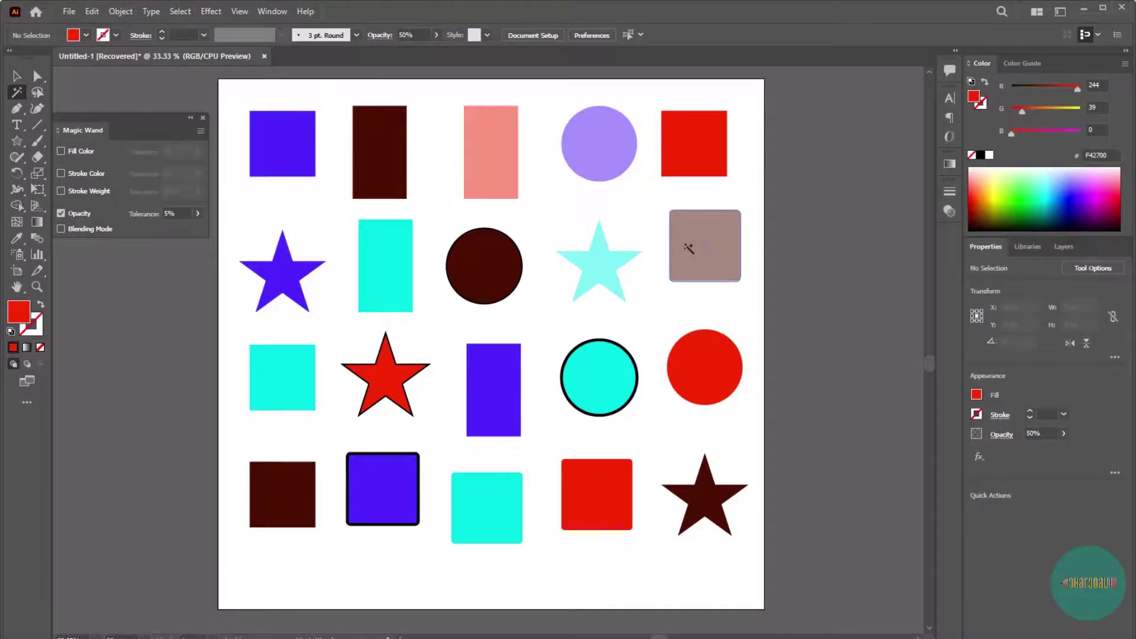
pyautogui.click(165, 213)
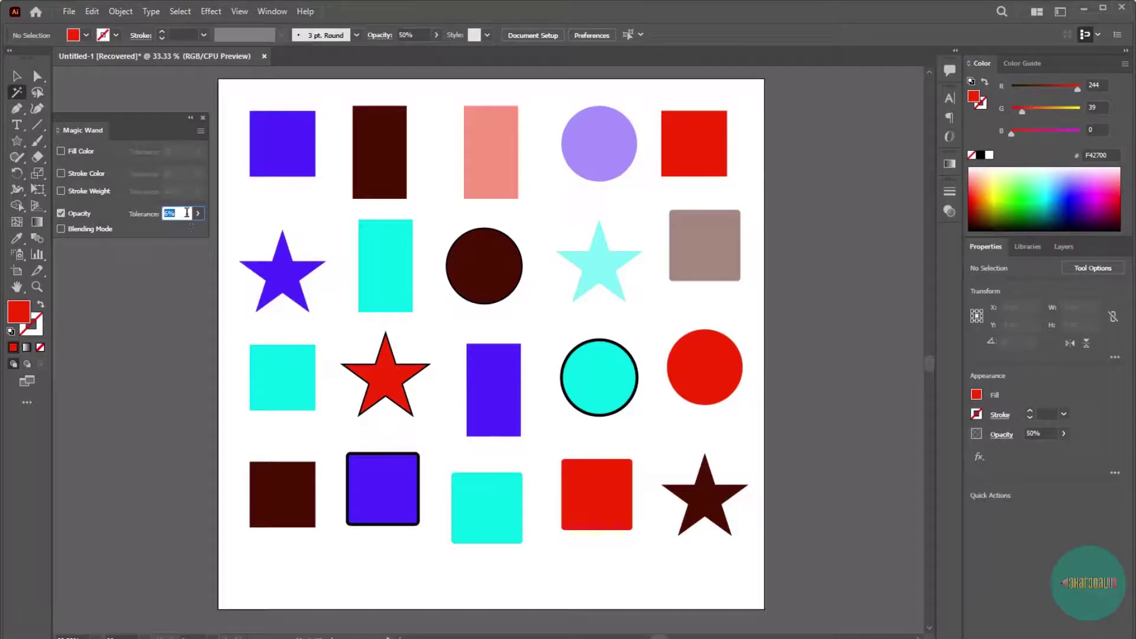
pyautogui.press('Up')
pyautogui.press('Up')
pyautogui.press('Up')
pyautogui.click(702, 249)
pyautogui.click(702, 249)
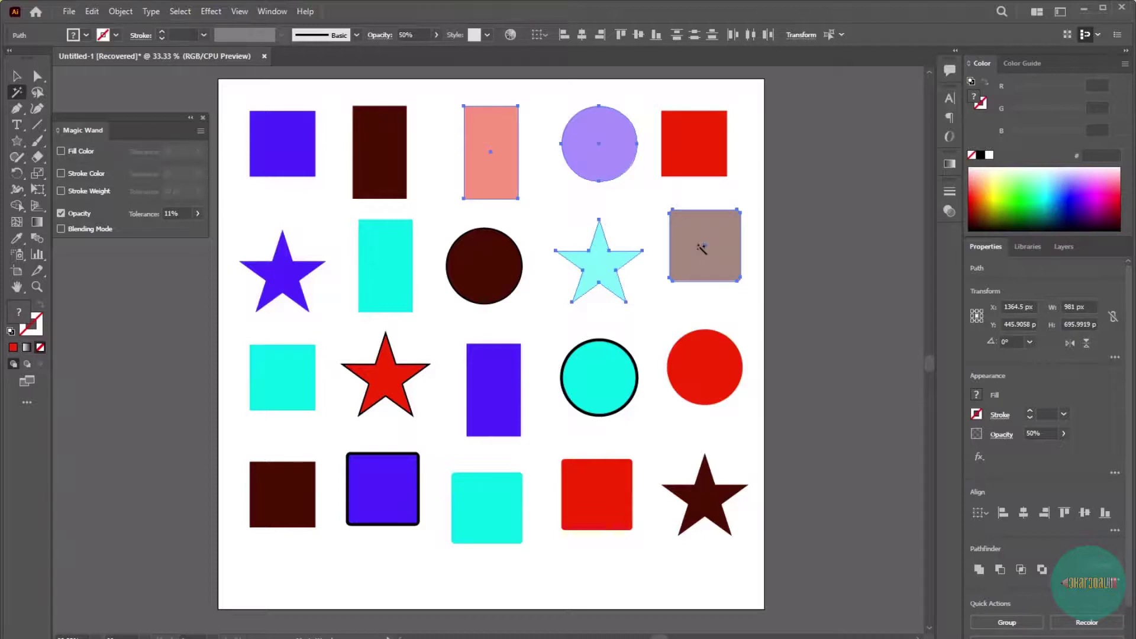
pyautogui.click(100, 230)
pyautogui.click(190, 117)
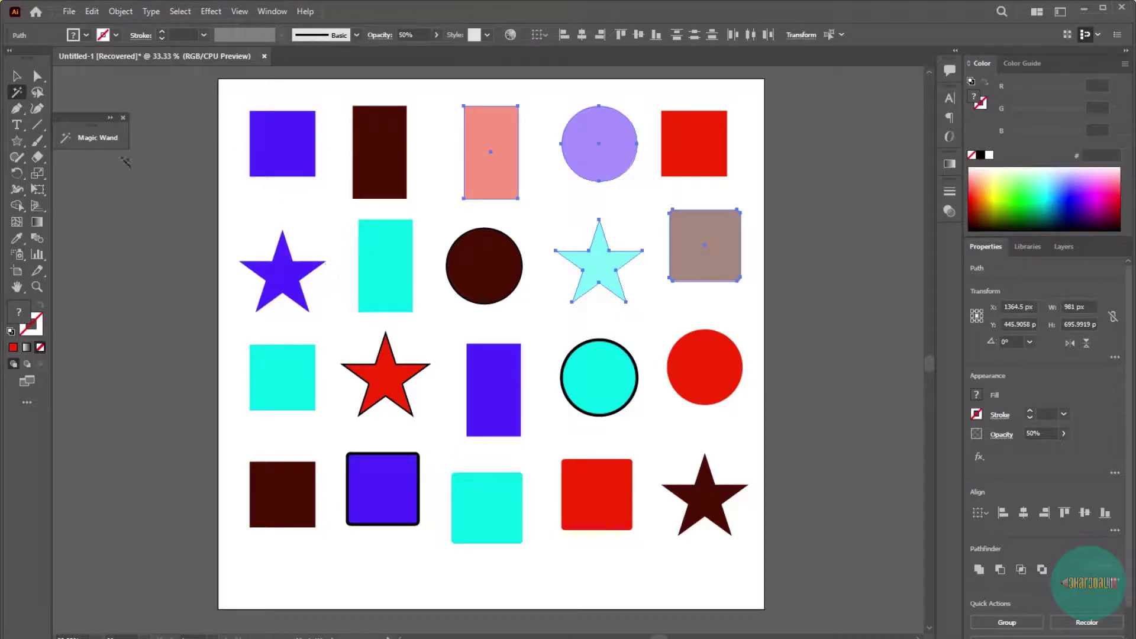
# Step: Close the Magic Wand panel, marquee-select all sample shapes, and zoom to the butterfly artboard
pyautogui.click(16, 76)
pyautogui.scroll(-1, 118, 316)
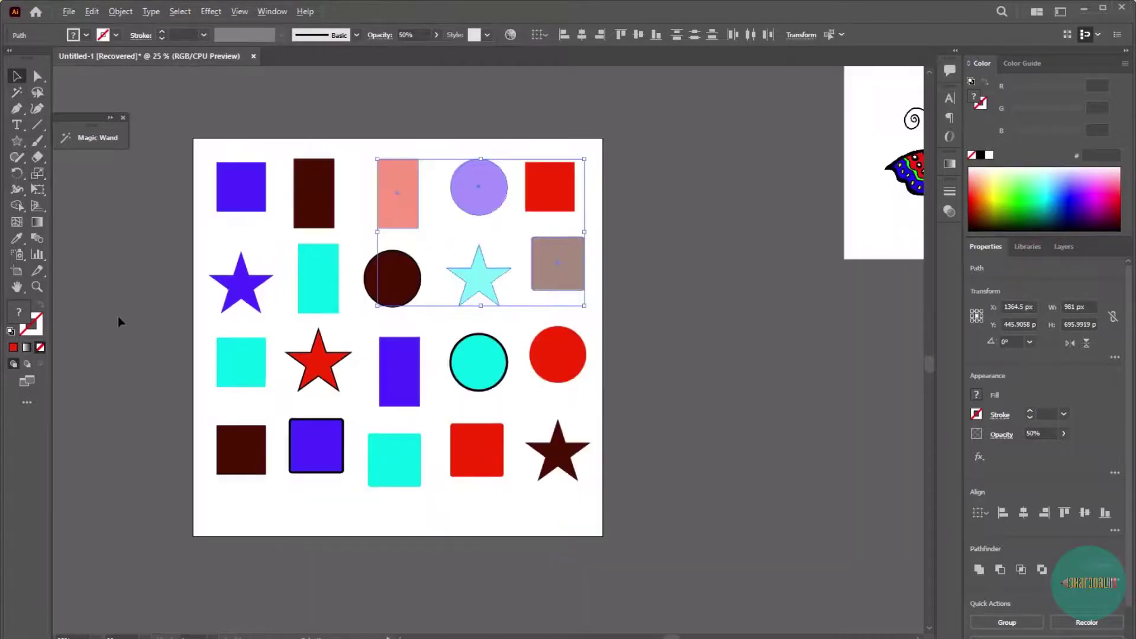
pyautogui.click(123, 118)
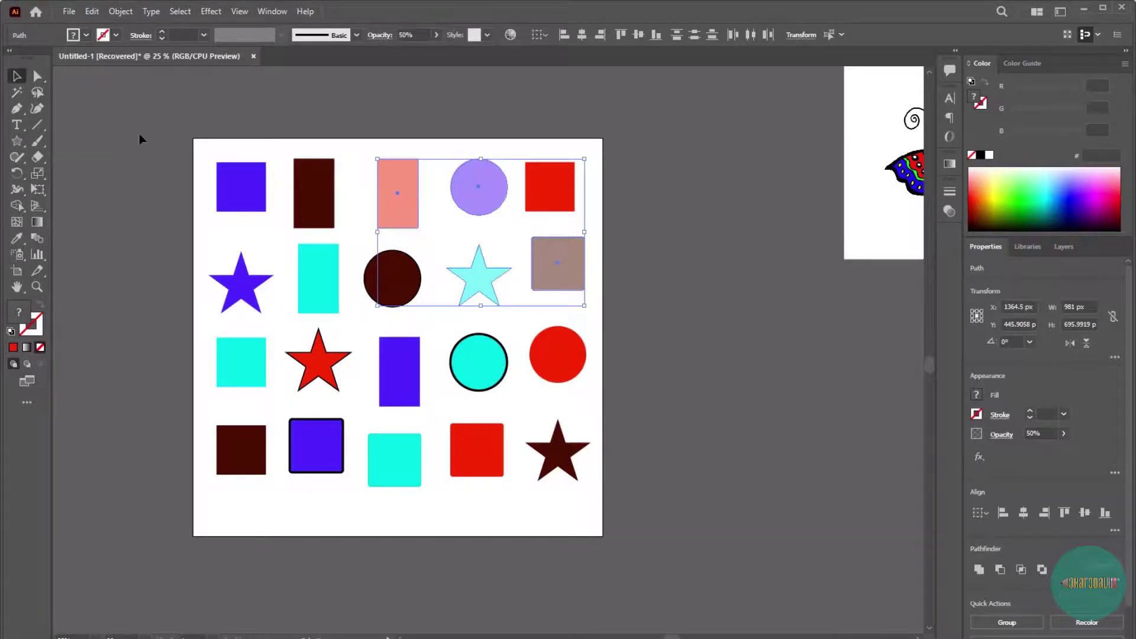
pyautogui.moveTo(144, 127); pyautogui.dragTo(606, 523)
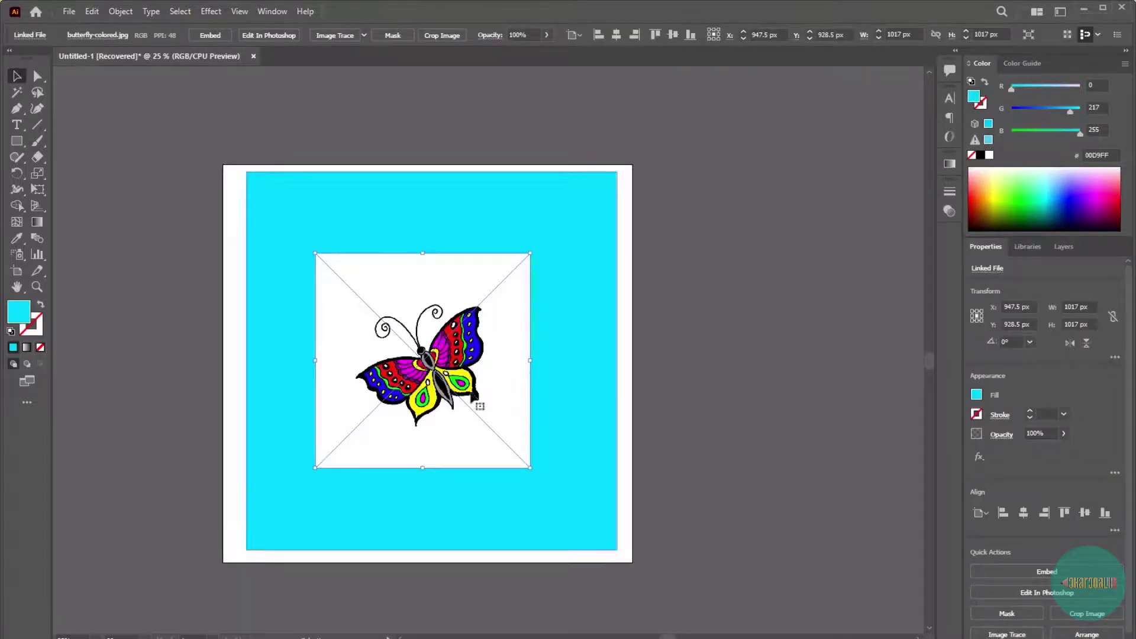
pyautogui.hotkey('ctrl', '+')
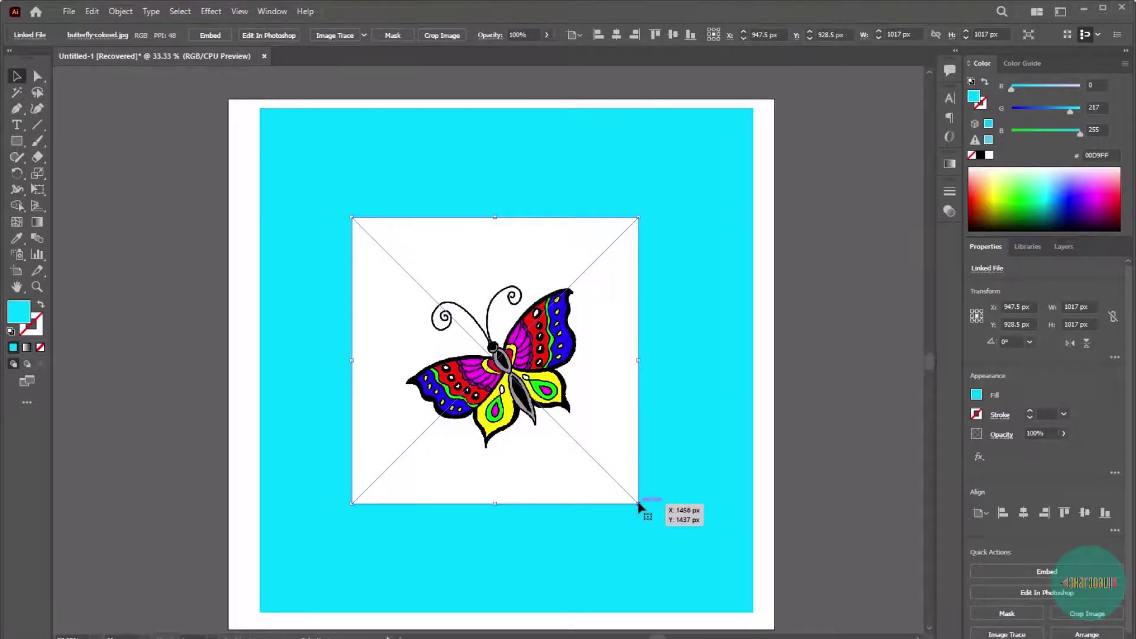
# Step: Scale the butterfly image up from its bottom-right corner, then deselect and zoom to check it
pyautogui.moveTo(639, 505); pyautogui.dragTo(713, 559)
pyautogui.click(819, 438)
pyautogui.hotkey('ctrl', '+')
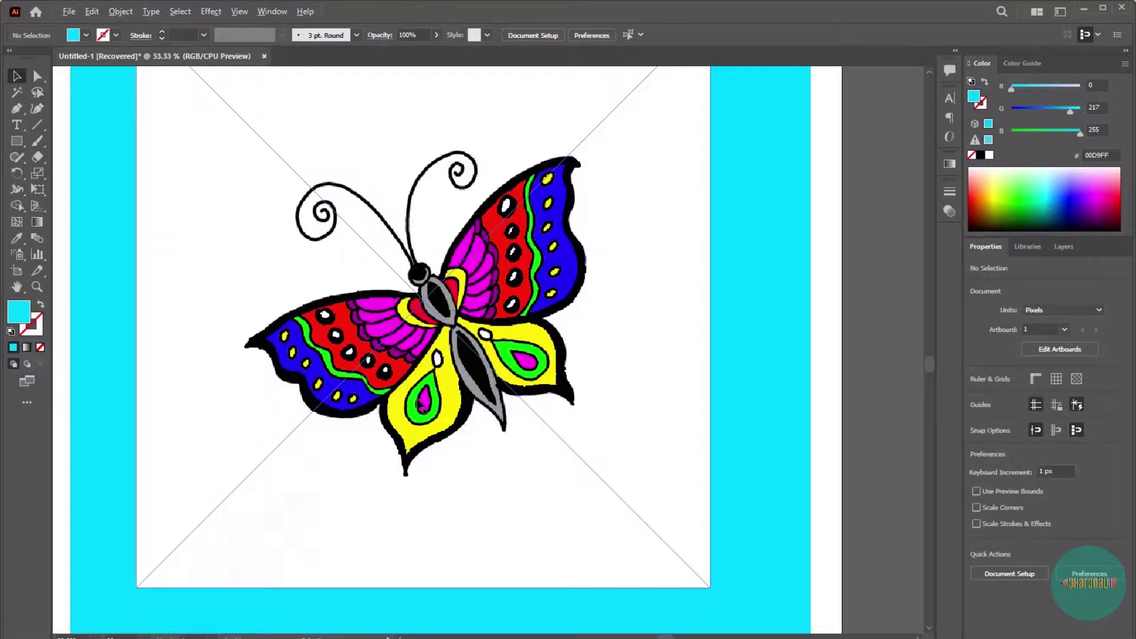
pyautogui.scroll(-1, 422, 409)
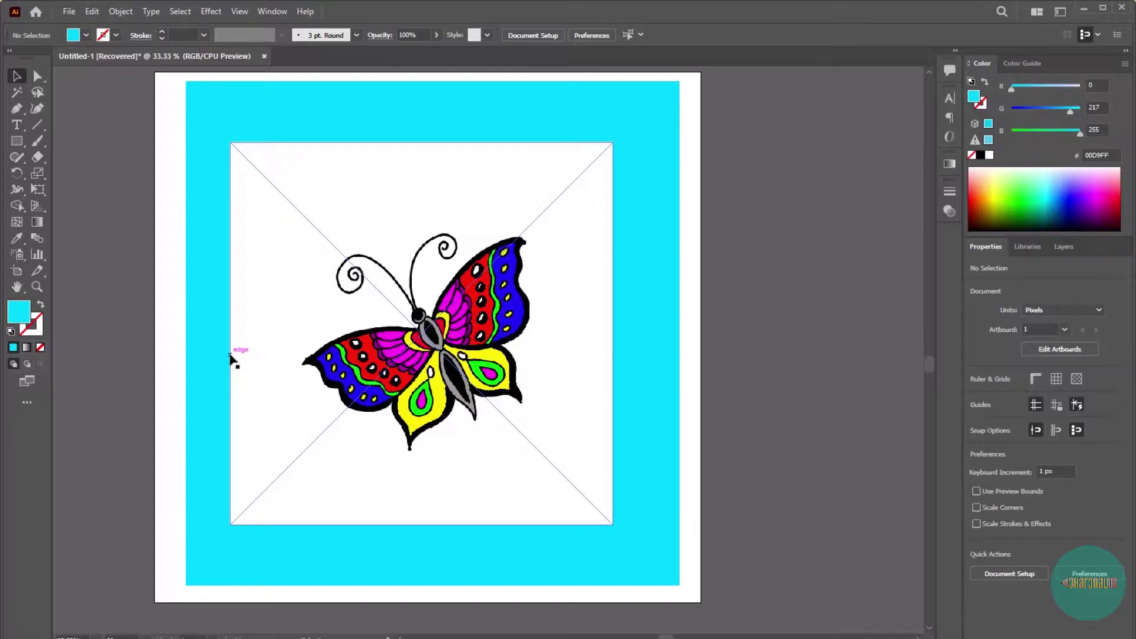
# Step: Image Trace the linked butterfly-colored.jpg using the 16 Colors preset
pyautogui.click(308, 305)
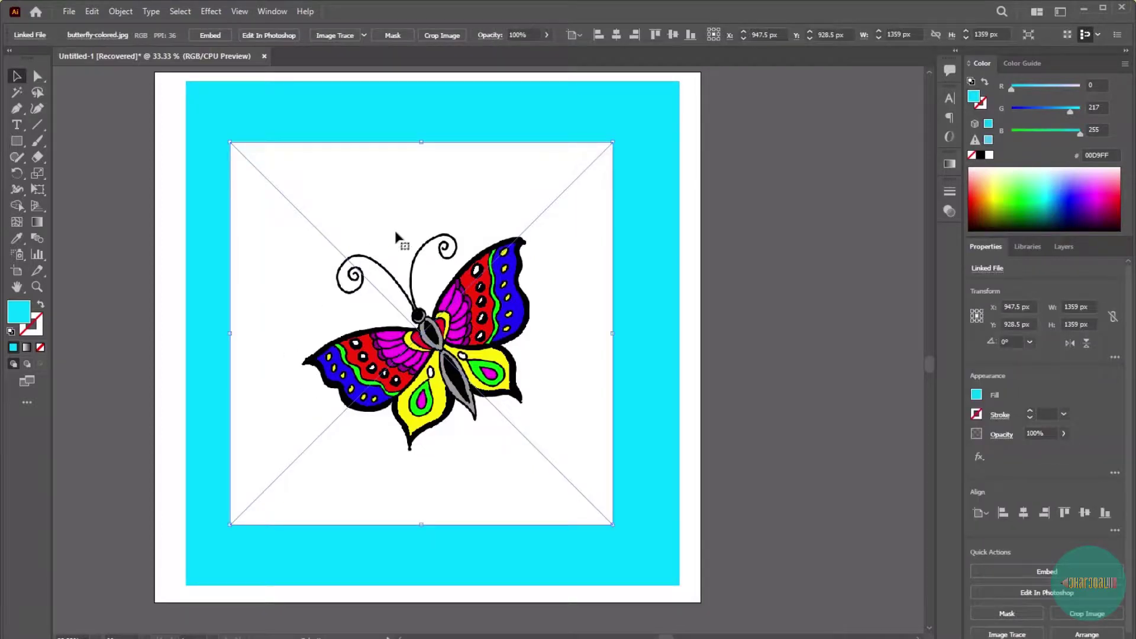
pyautogui.click(364, 36)
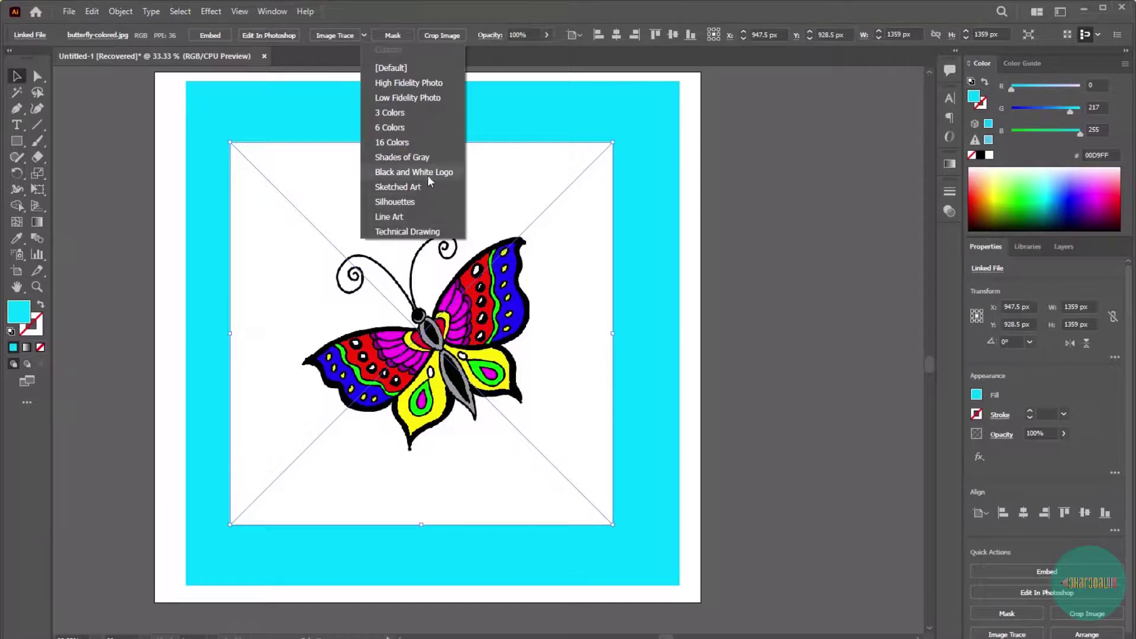
pyautogui.click(421, 144)
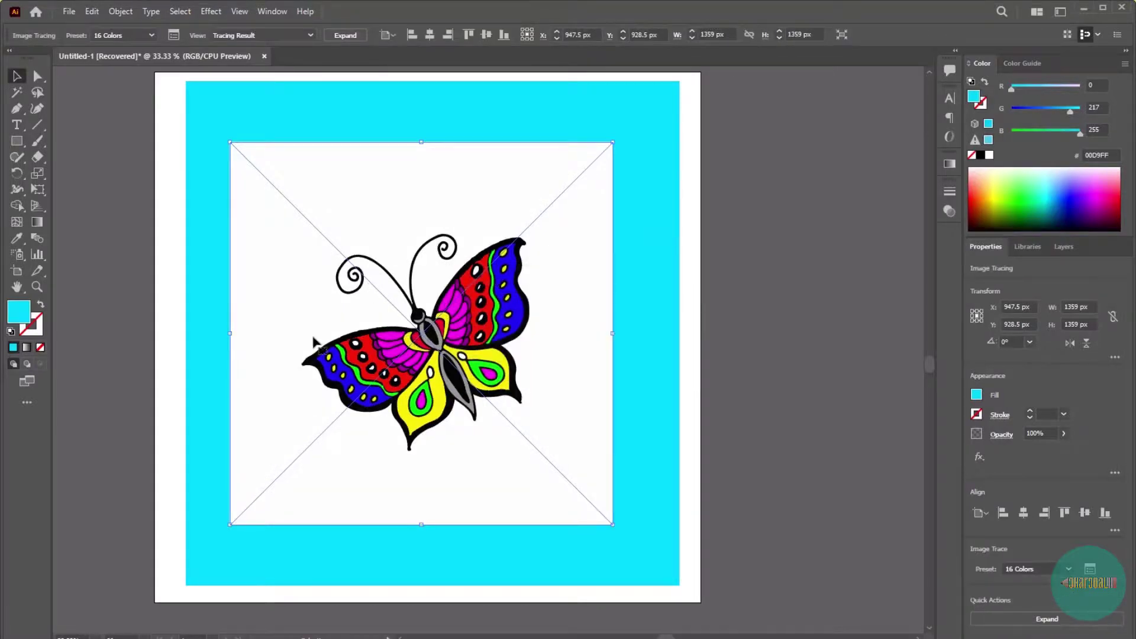
pyautogui.scroll(1, 320, 346)
# Step: Expand the traced butterfly into editable vector paths
pyautogui.rightClick(420, 321)
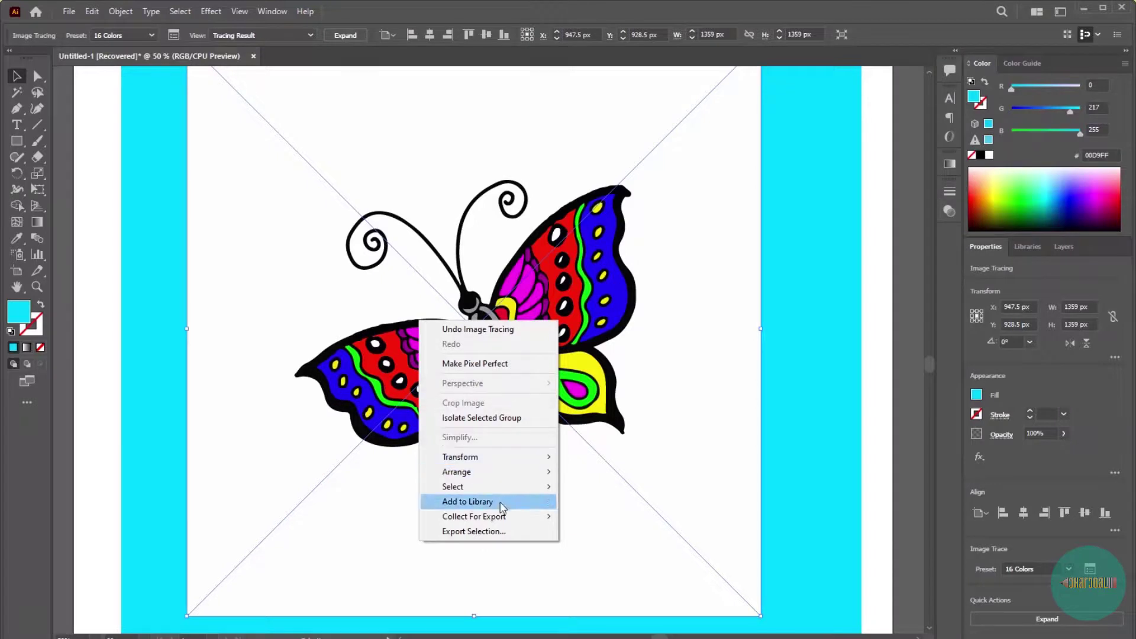
pyautogui.click(361, 278)
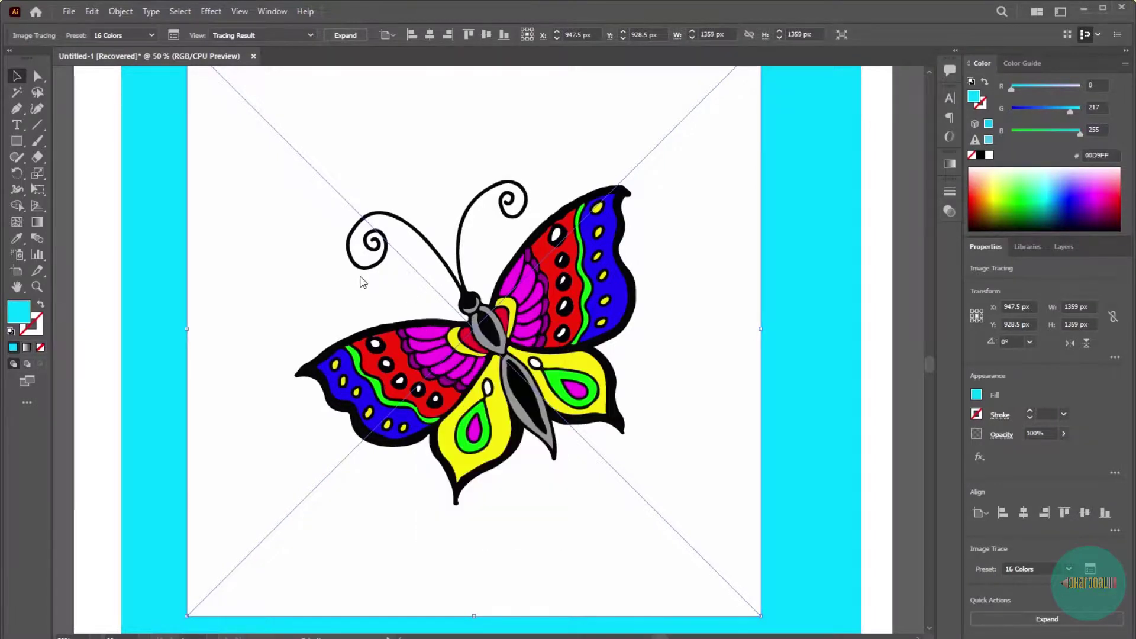
pyautogui.scroll(-1, 361, 278)
pyautogui.scroll(1, 363, 278)
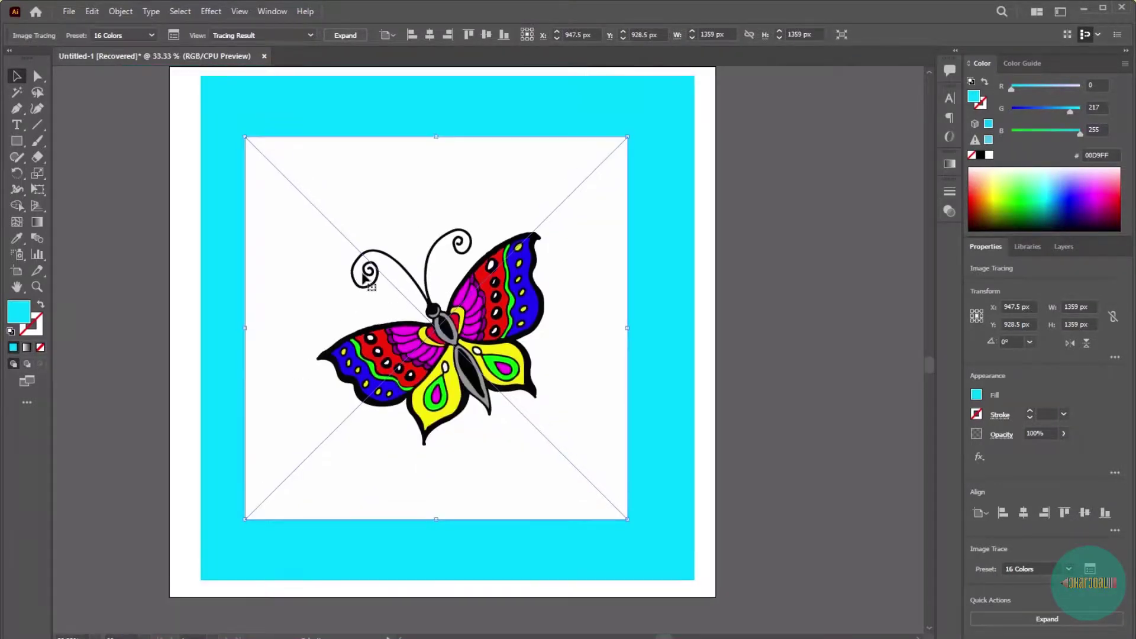
pyautogui.click(339, 37)
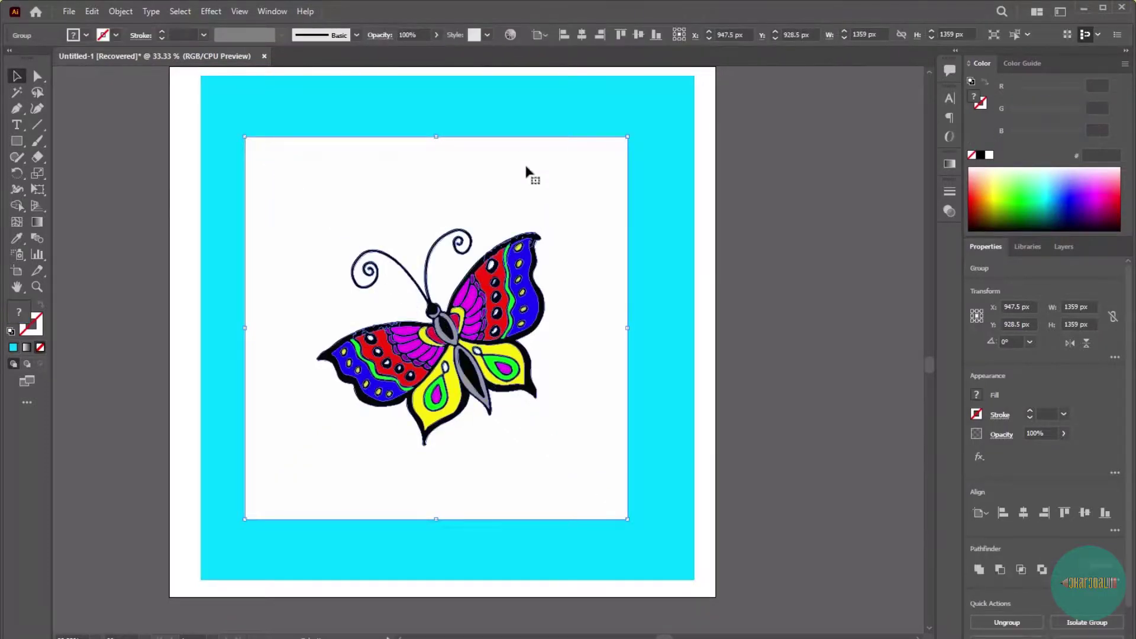
# Step: Ungroup the expanded butterfly into separate shapes
pyautogui.rightClick(385, 276)
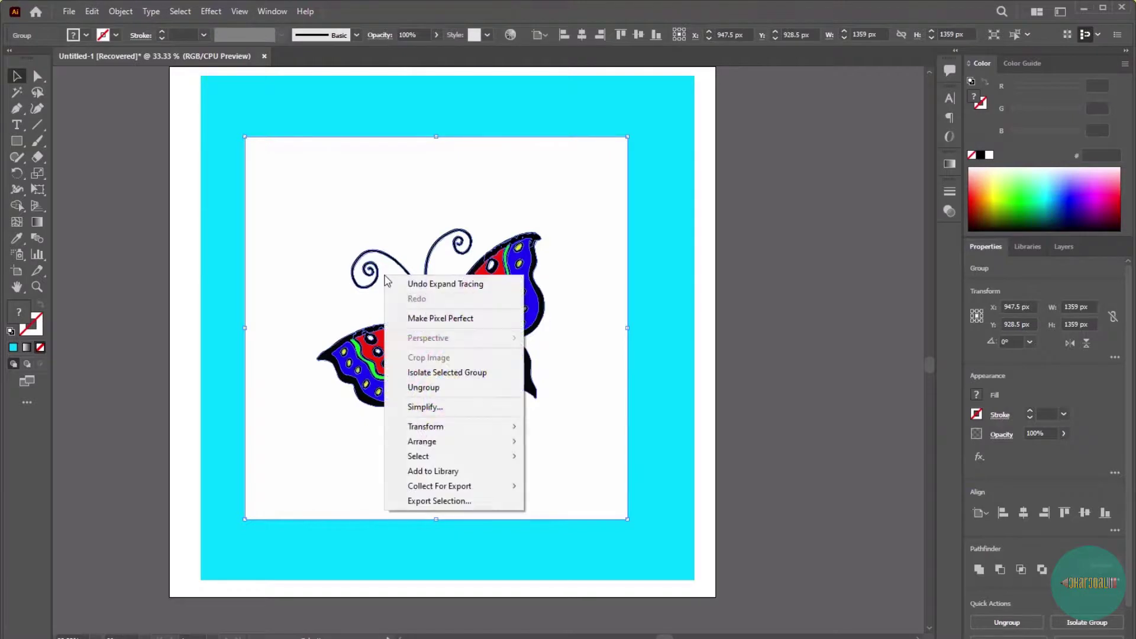
pyautogui.click(424, 388)
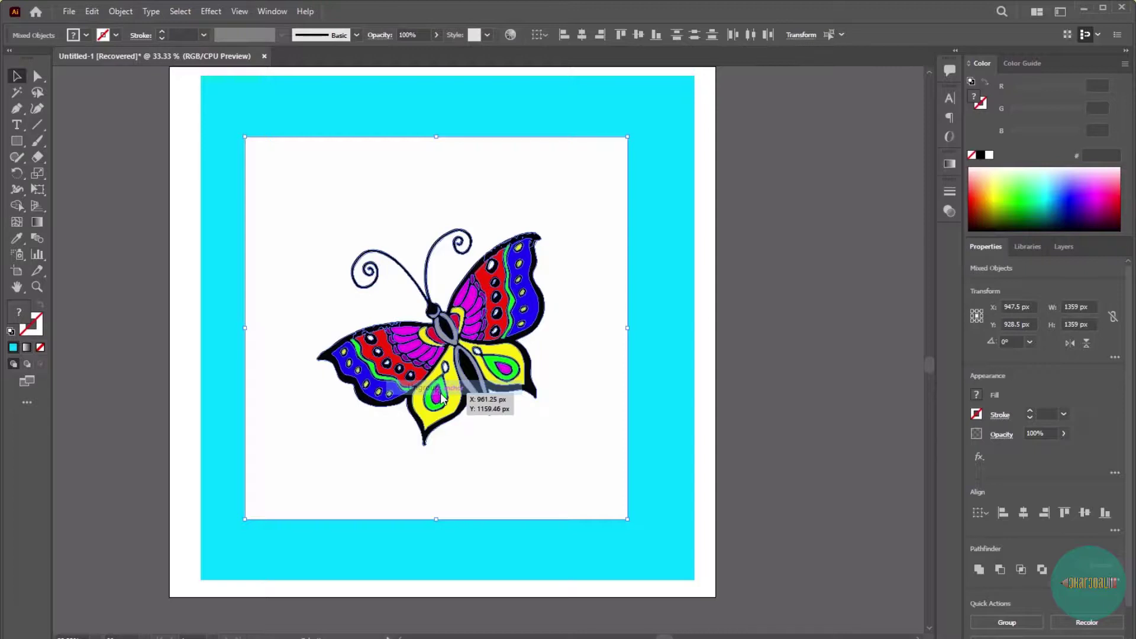
pyautogui.click(718, 438)
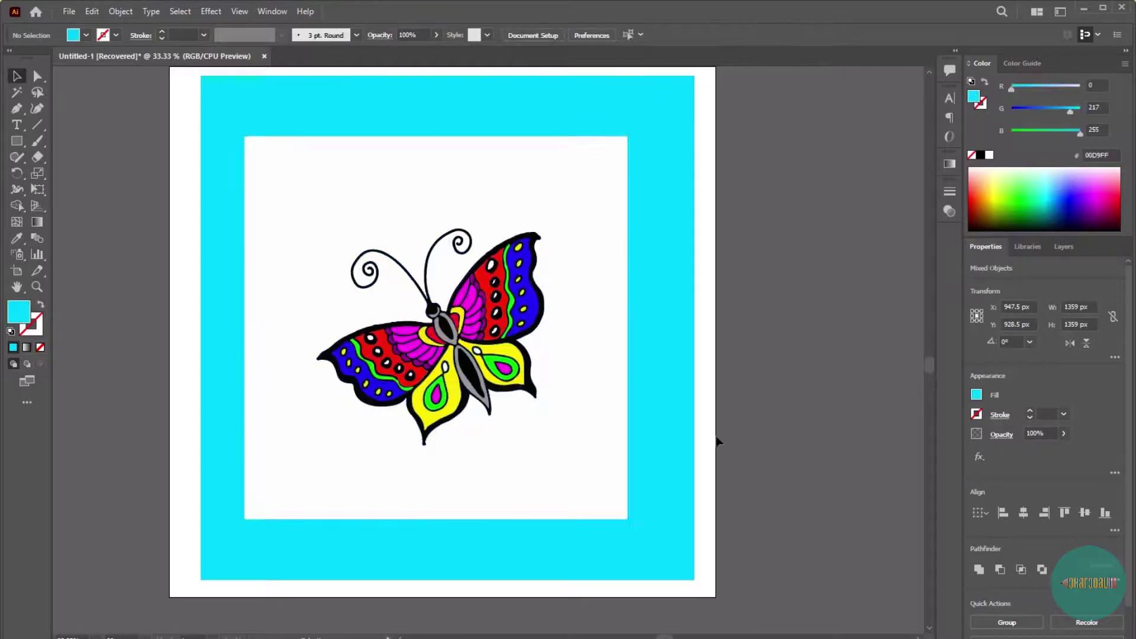
# Step: Delete the white square and the cyan background rectangle from behind the butterfly
pyautogui.click(506, 454)
pyautogui.scroll(-1, 507, 453)
pyautogui.moveTo(506, 453); pyautogui.dragTo(775, 426)
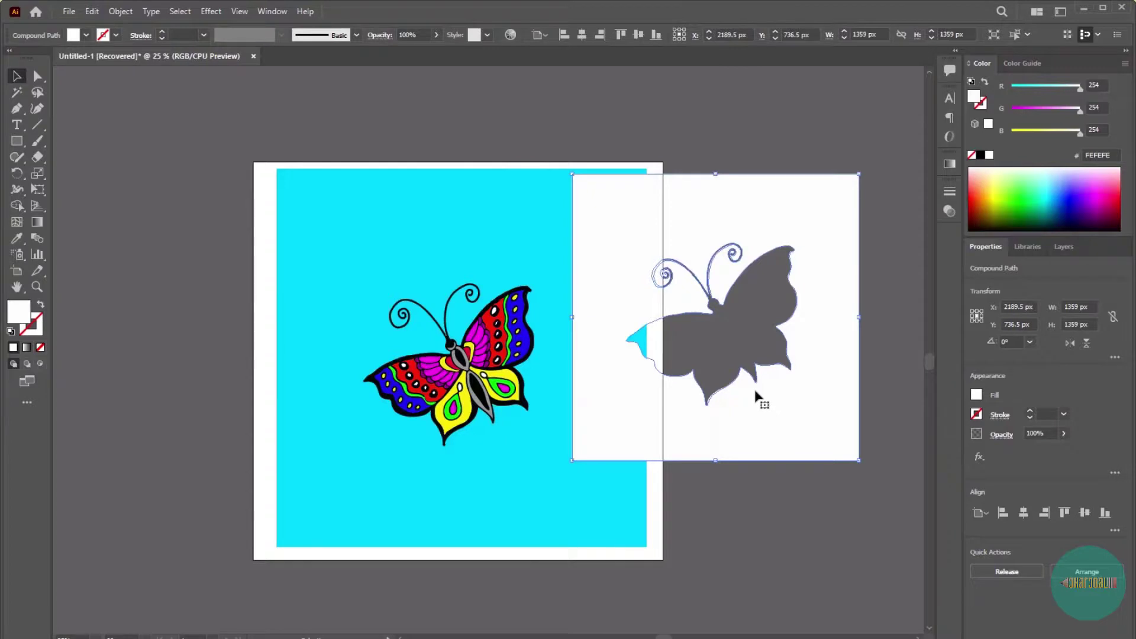
pyautogui.press('Delete')
pyautogui.click(577, 491)
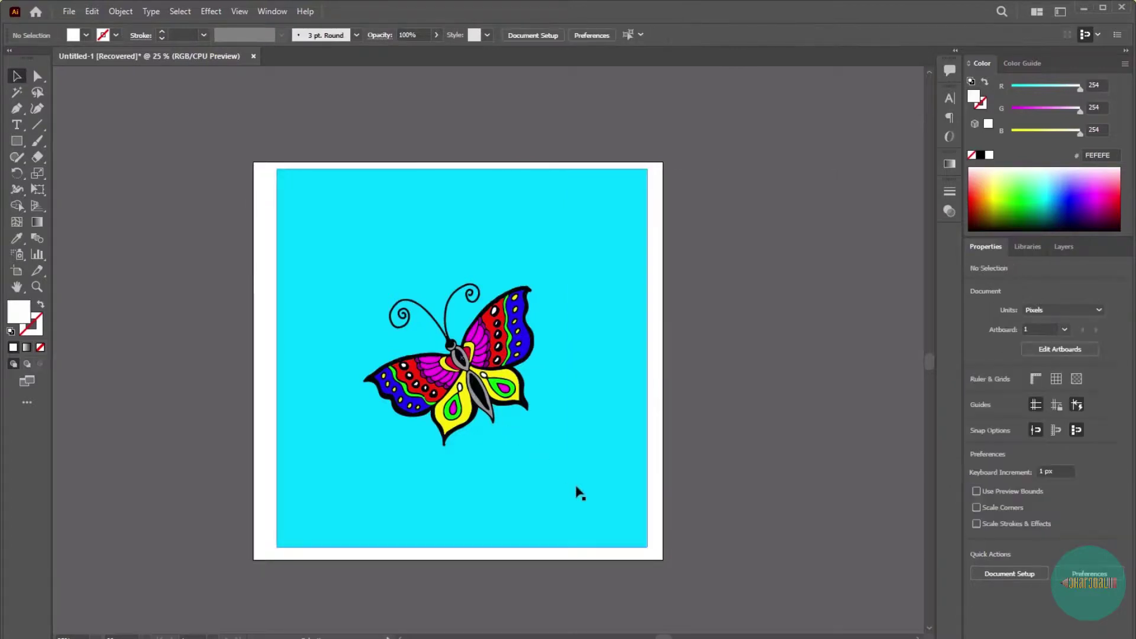
pyautogui.press('Delete')
pyautogui.scroll(3, 435, 447)
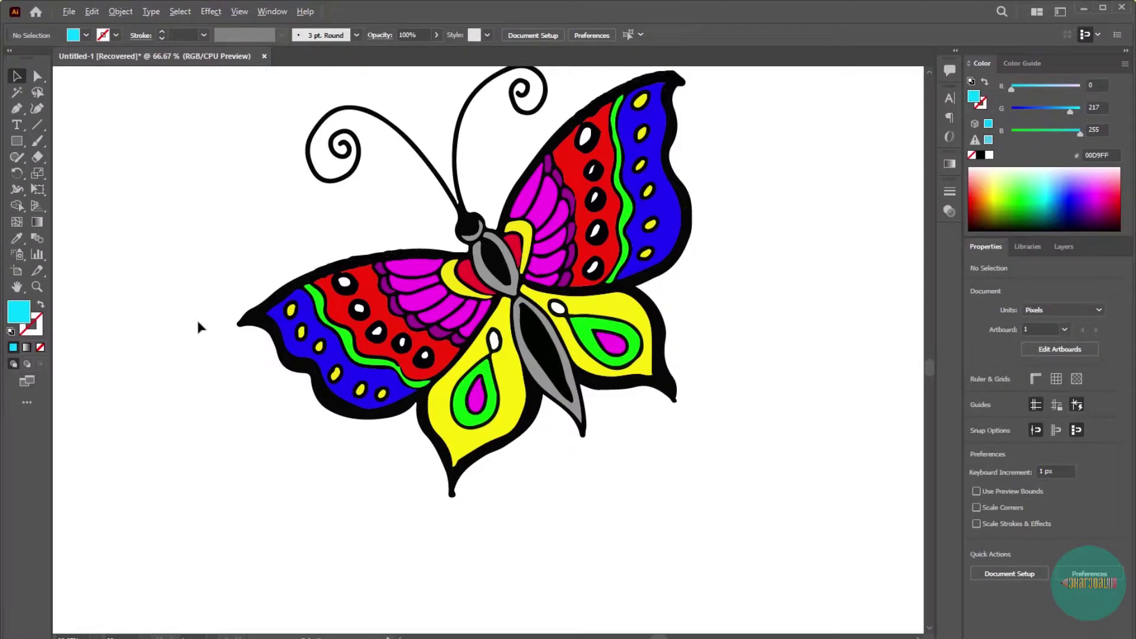
# Step: Set the Magic Wand to match Fill Color at tolerance 32, with Opacity and Blending Mode off
pyautogui.scroll(3, 197, 318)
pyautogui.click(381, 365)
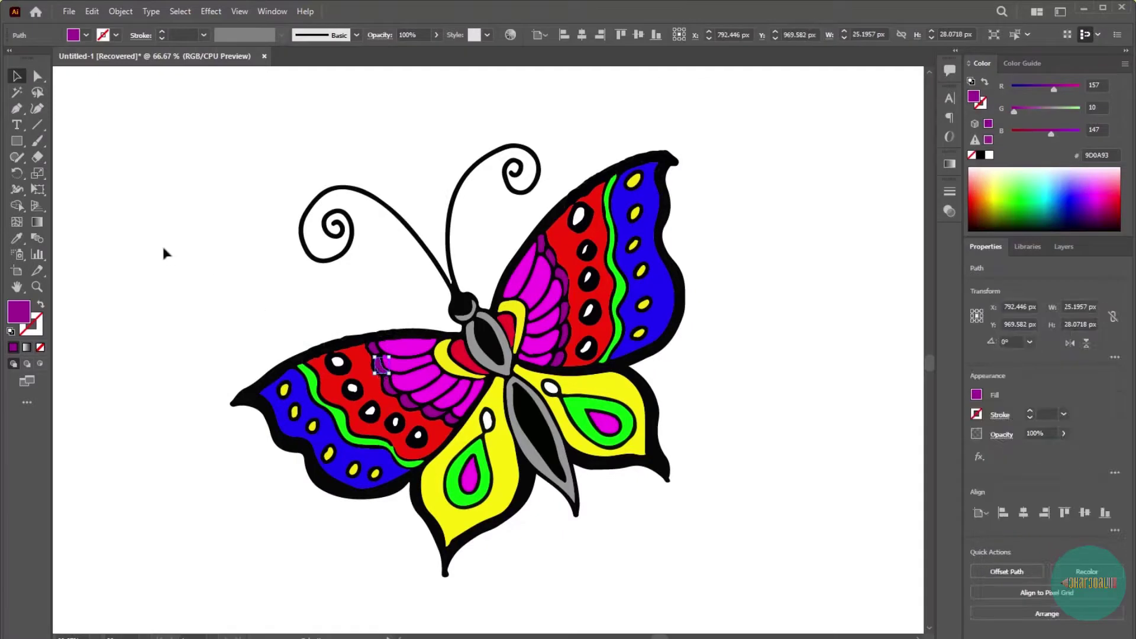
pyautogui.click(16, 95)
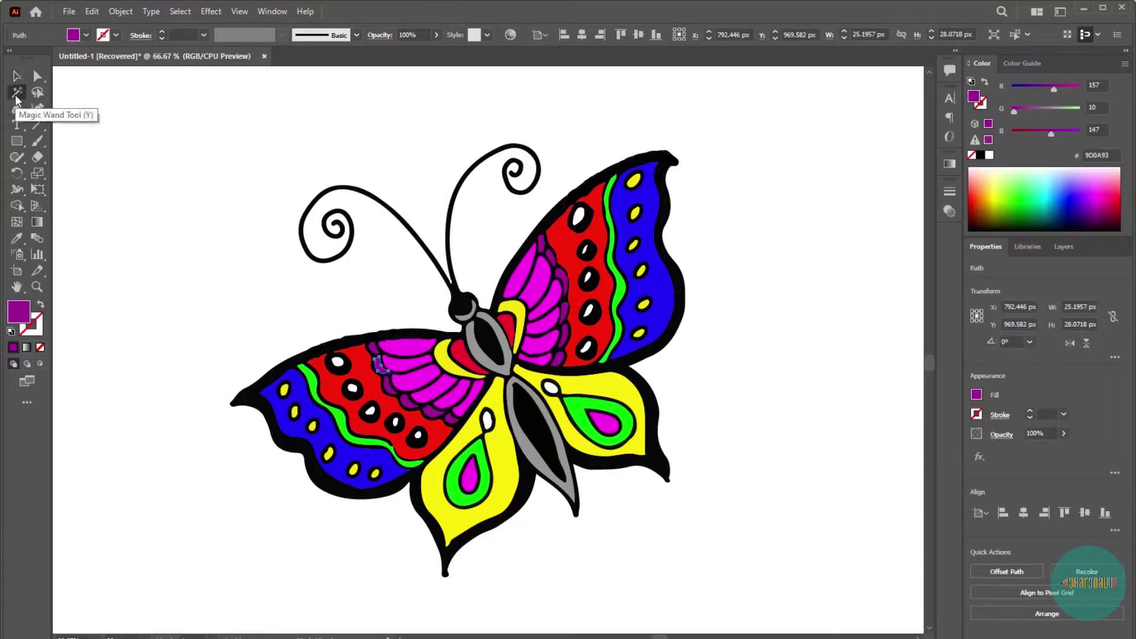
pyautogui.doubleClick(15, 95)
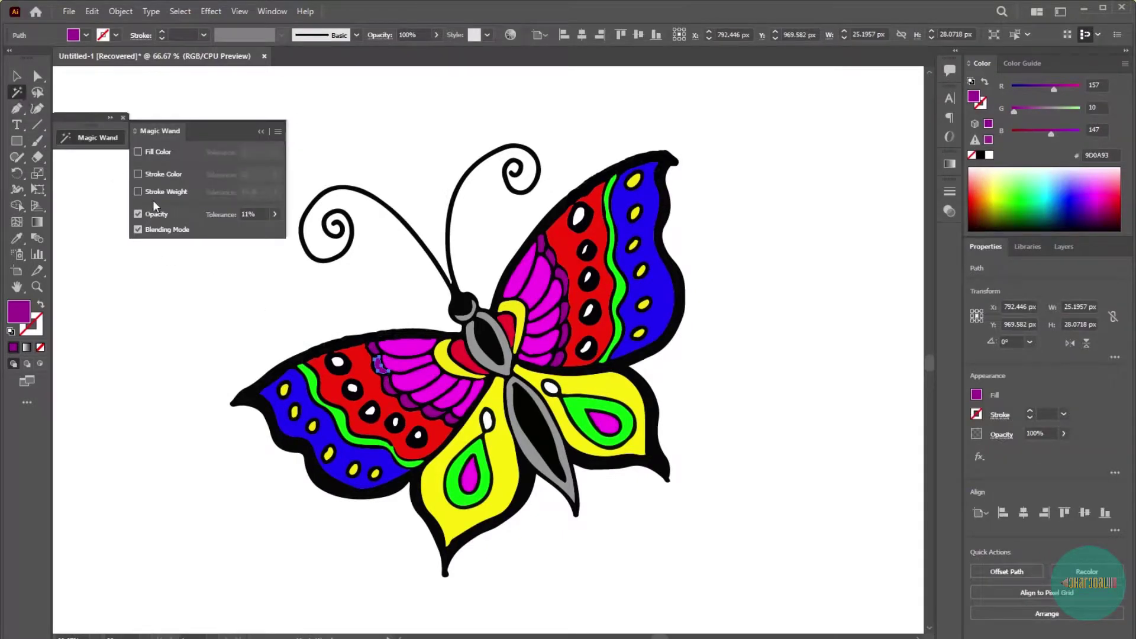
pyautogui.click(142, 212)
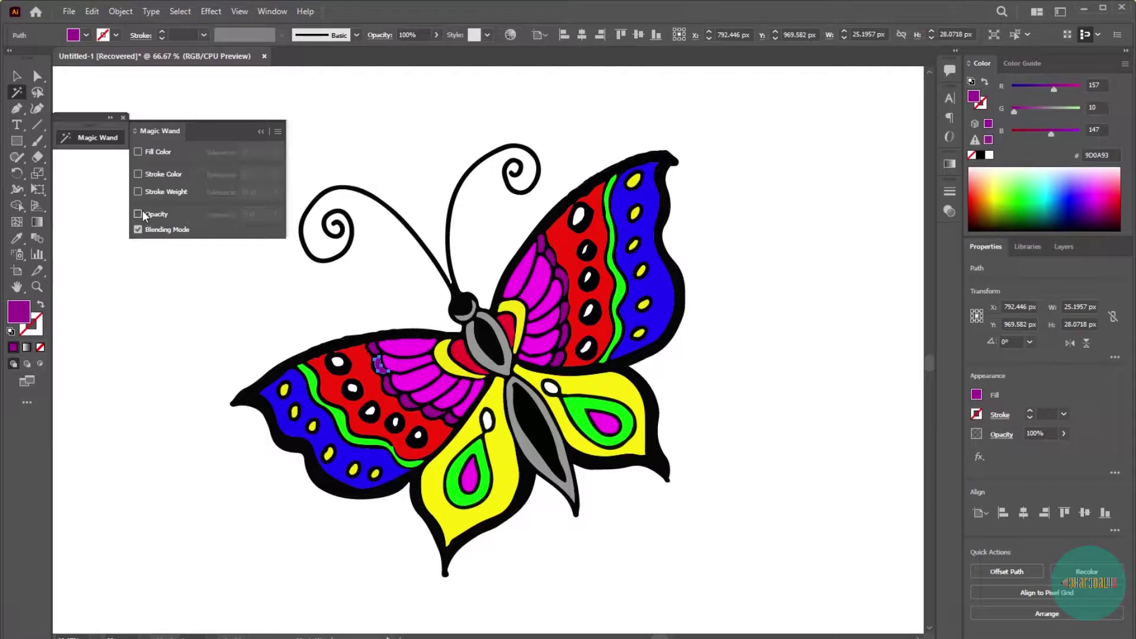
pyautogui.click(139, 152)
pyautogui.click(342, 230)
pyautogui.click(260, 131)
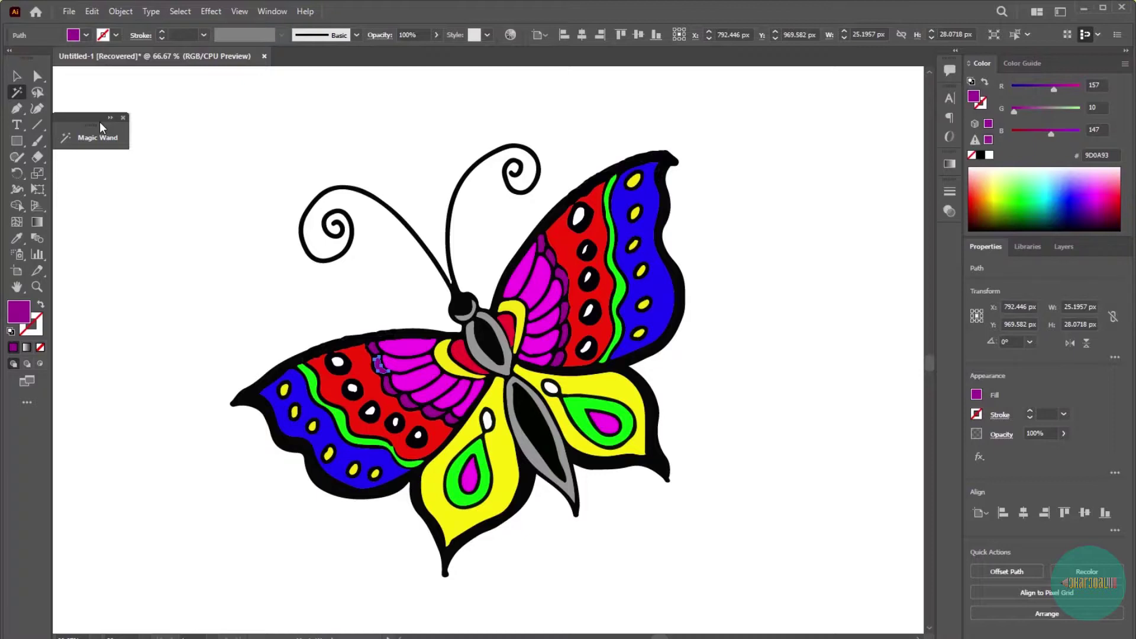
pyautogui.click(123, 118)
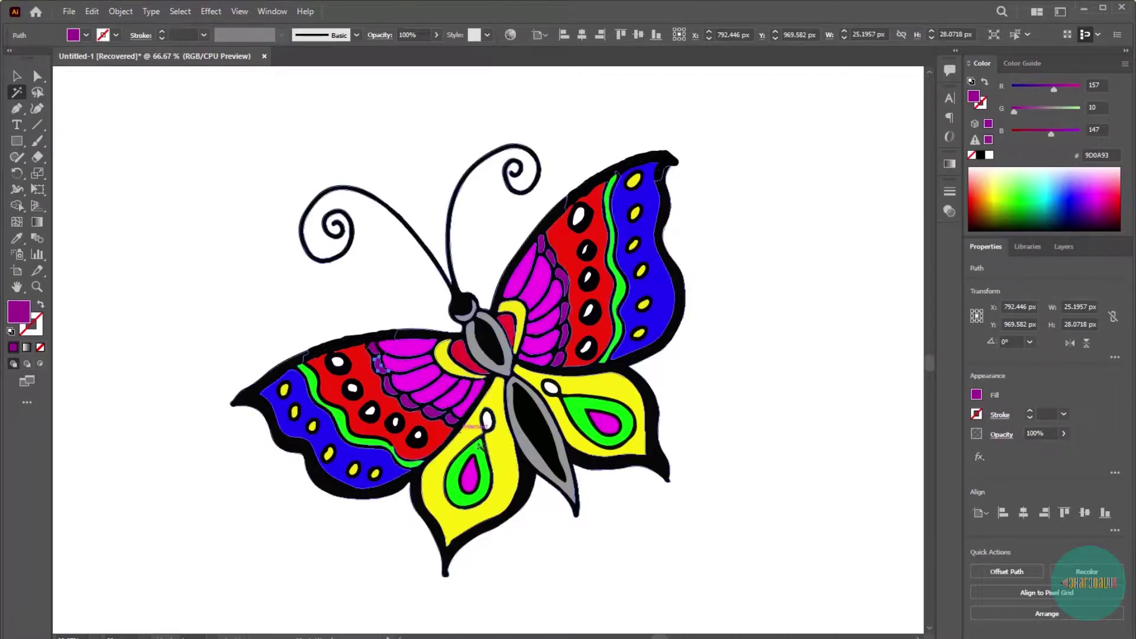
# Step: Magic Wand the yellow wing areas and recolour them light blue
pyautogui.click(500, 477)
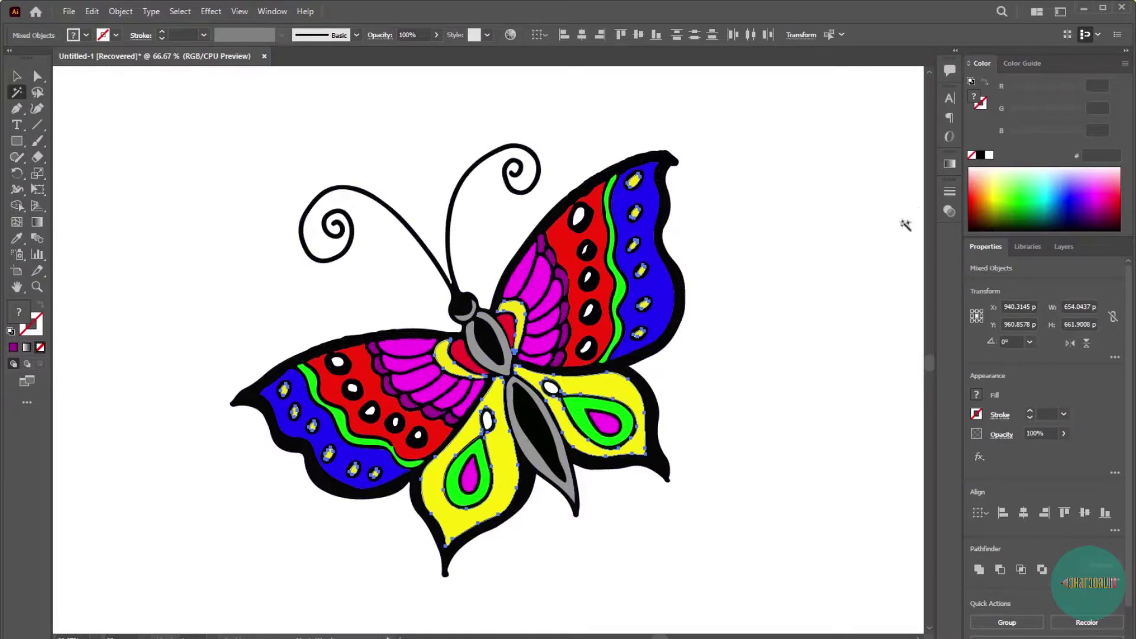
pyautogui.click(1018, 195)
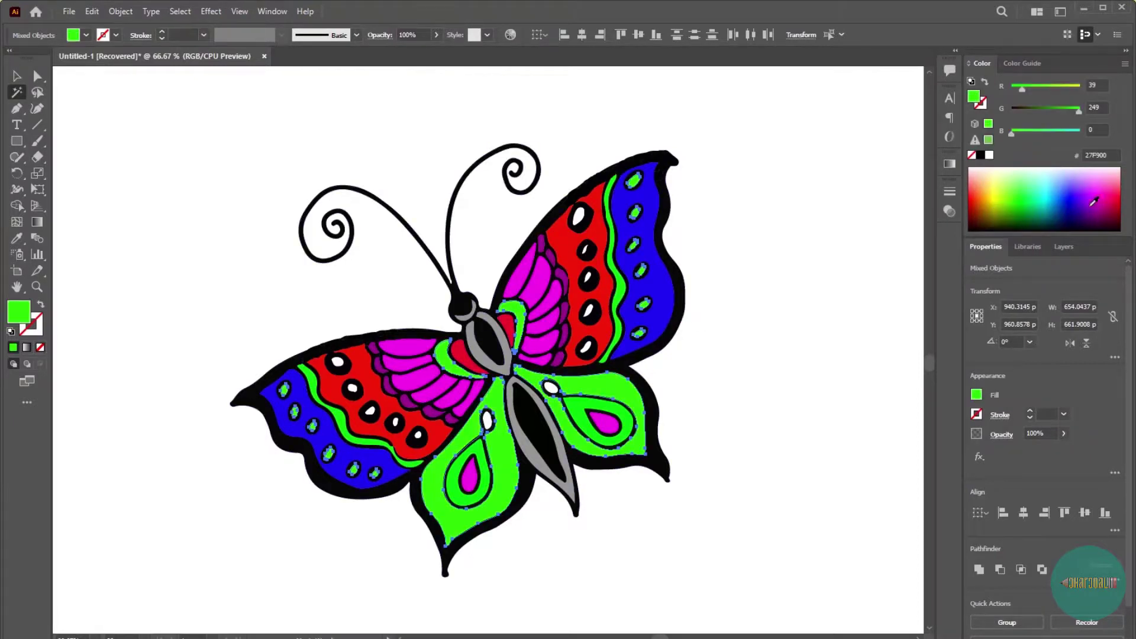
pyautogui.click(1099, 197)
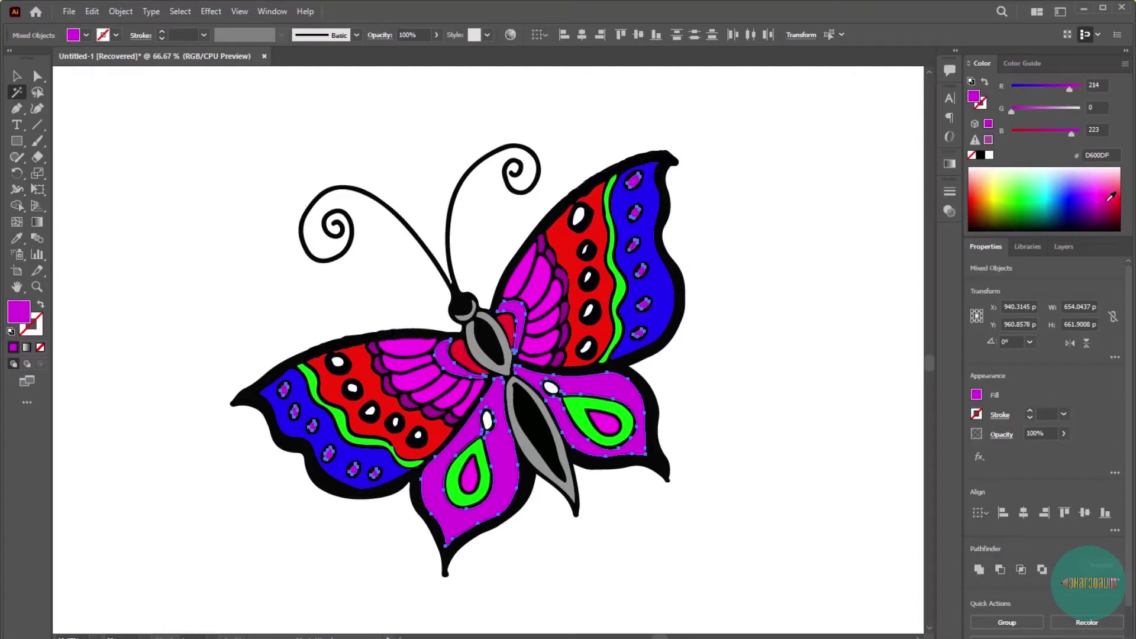
pyautogui.click(1111, 198)
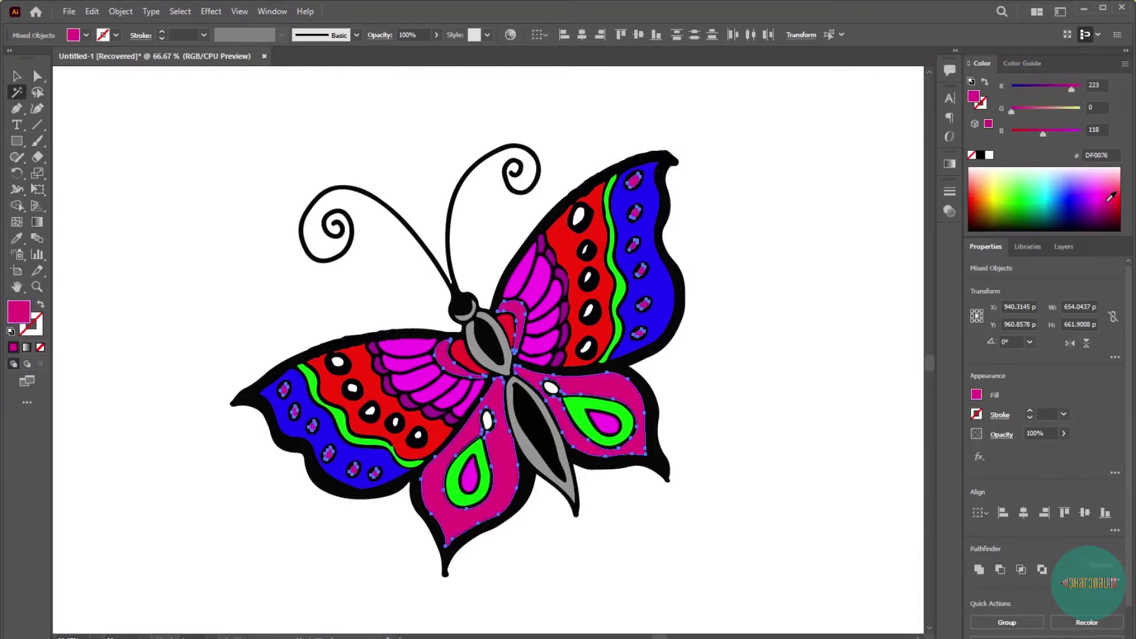
pyautogui.click(1043, 201)
pyautogui.moveTo(1043, 201); pyautogui.dragTo(1053, 196)
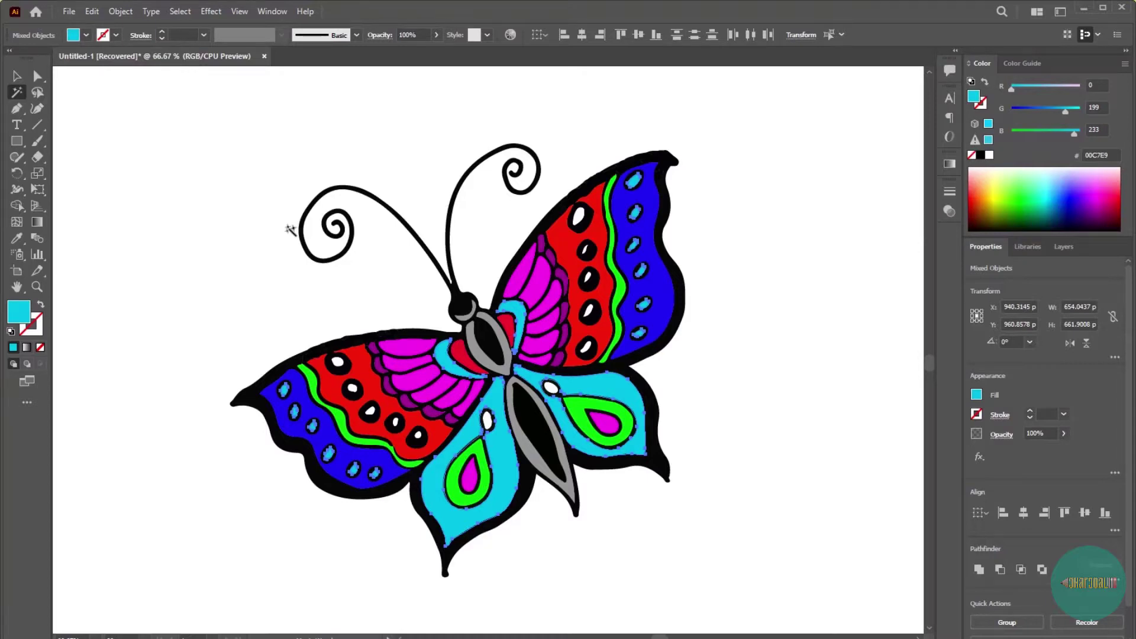
# Step: Recolour all green bands bright yellow
pyautogui.click(477, 489)
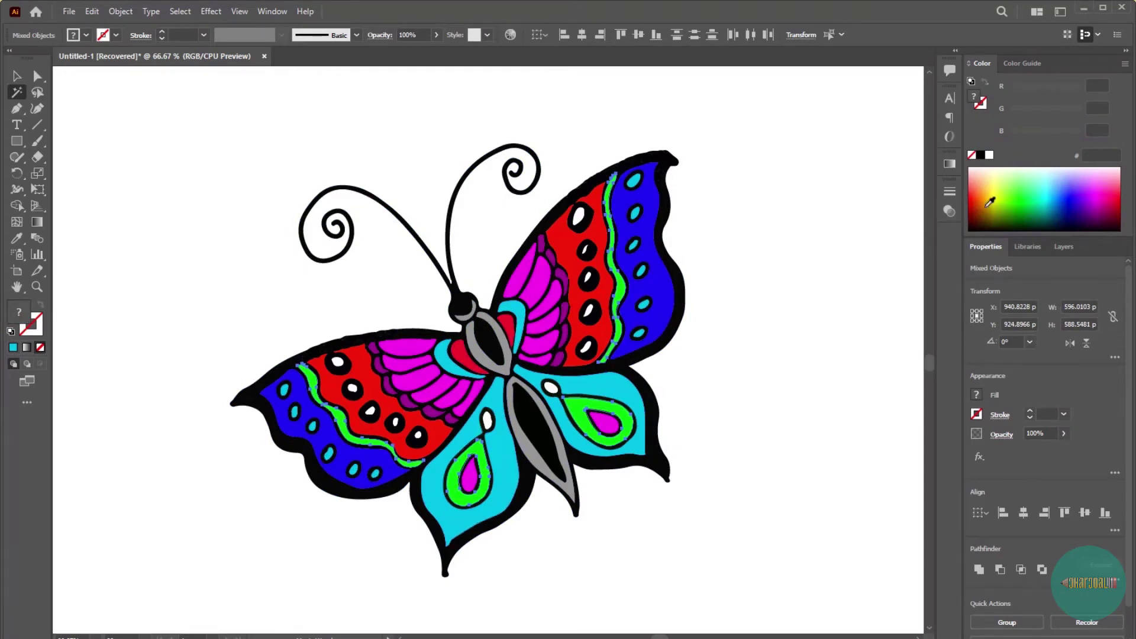
pyautogui.click(999, 203)
pyautogui.moveTo(999, 203); pyautogui.dragTo(997, 188)
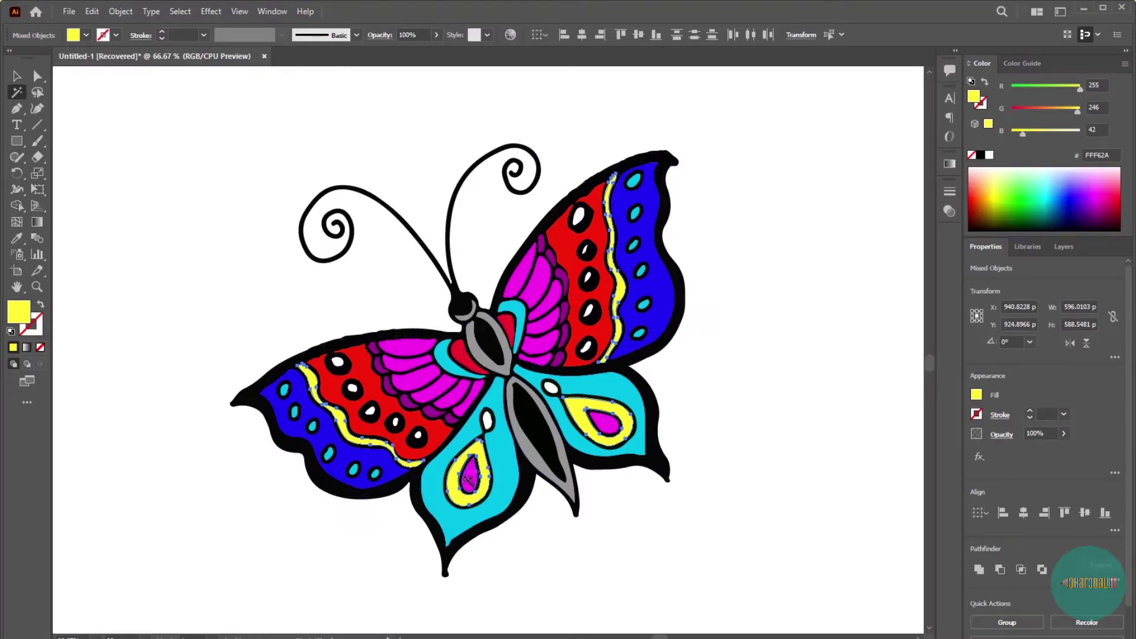
# Step: Recolour the magenta wing stripes golden orange (EFAC00)
pyautogui.click(468, 477)
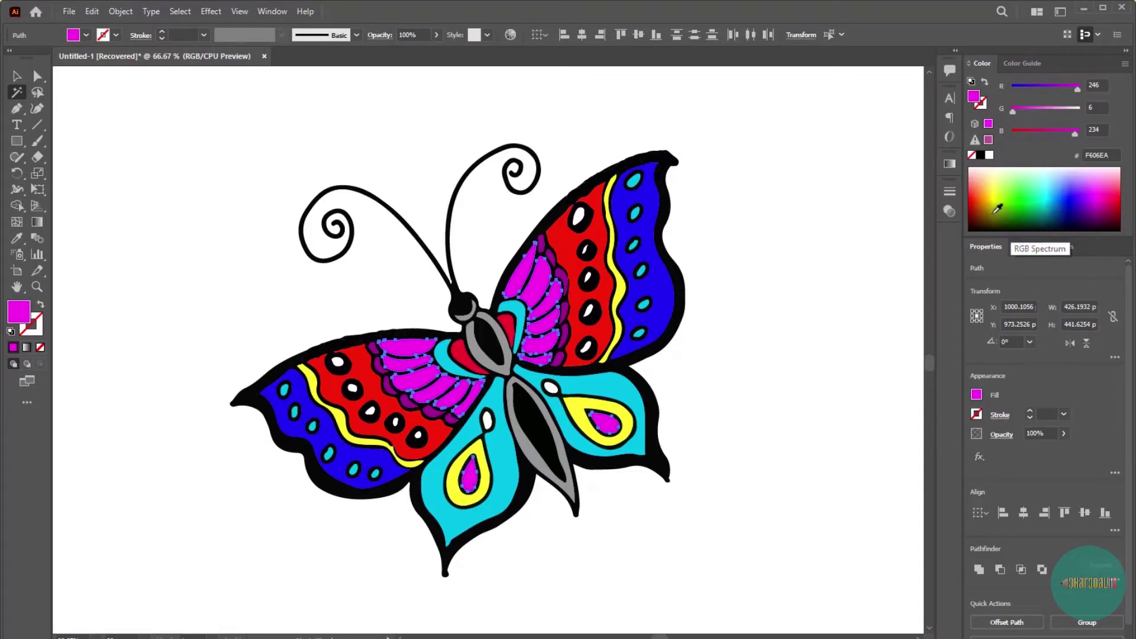
pyautogui.click(983, 199)
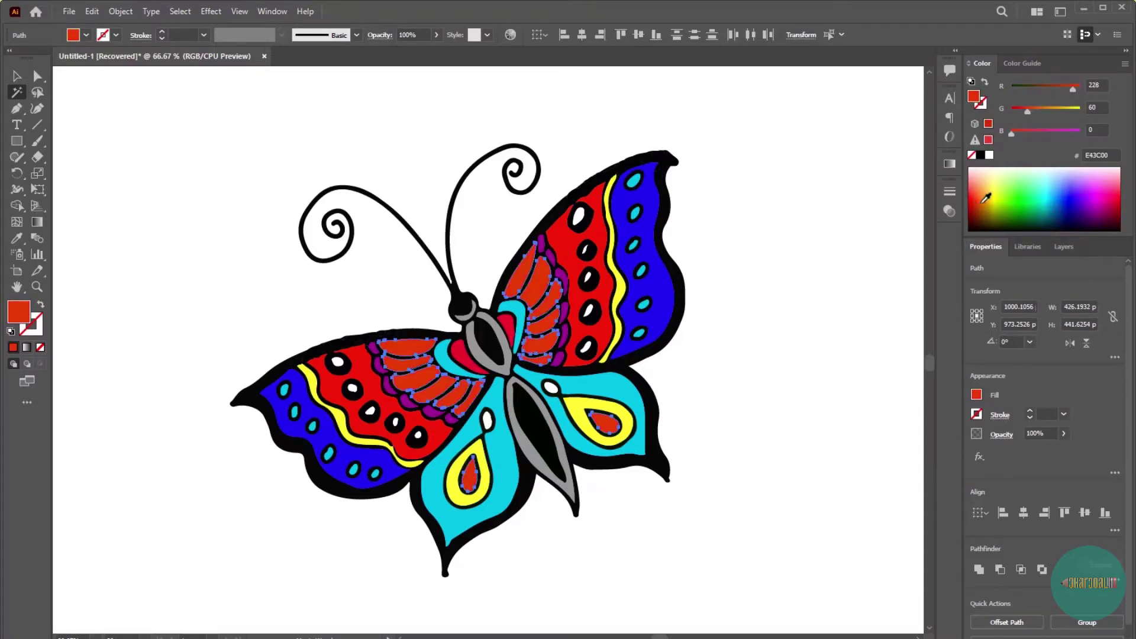
pyautogui.click(986, 200)
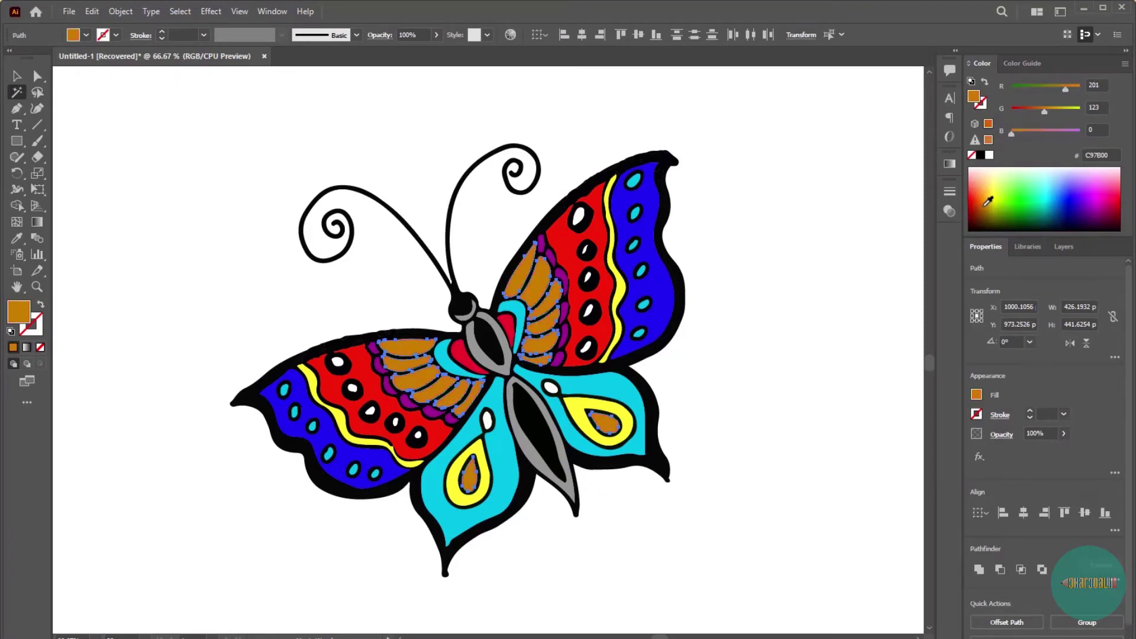
pyautogui.click(989, 196)
pyautogui.click(990, 195)
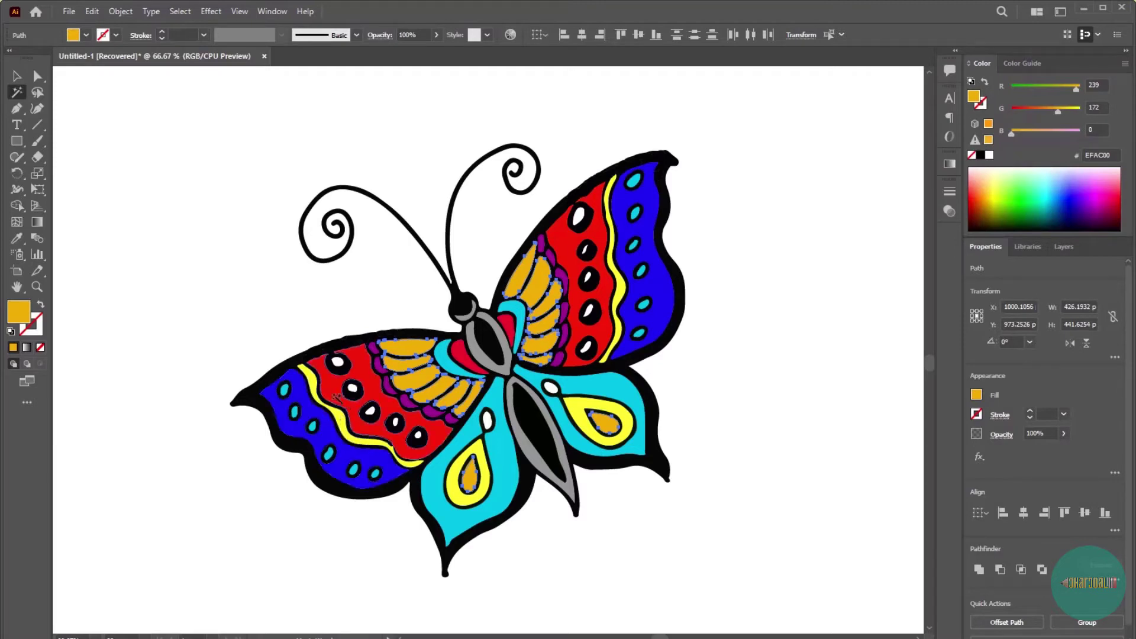
pyautogui.click(336, 398)
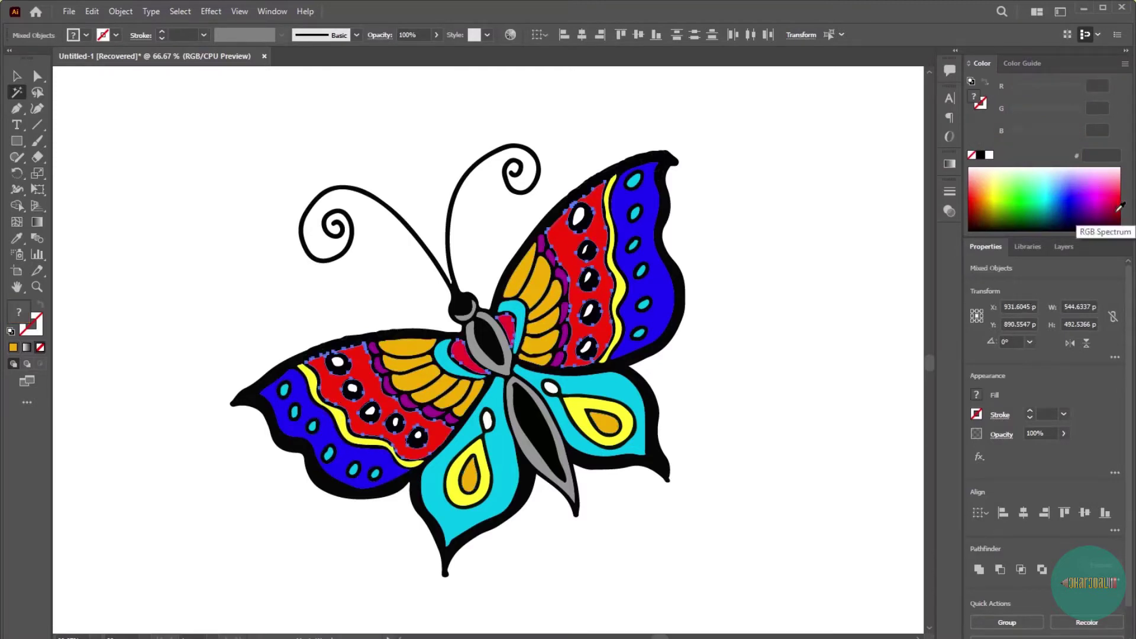
# Step: Fill the red wing areas dark red and the blue bands dark green, then select all
pyautogui.click(1121, 212)
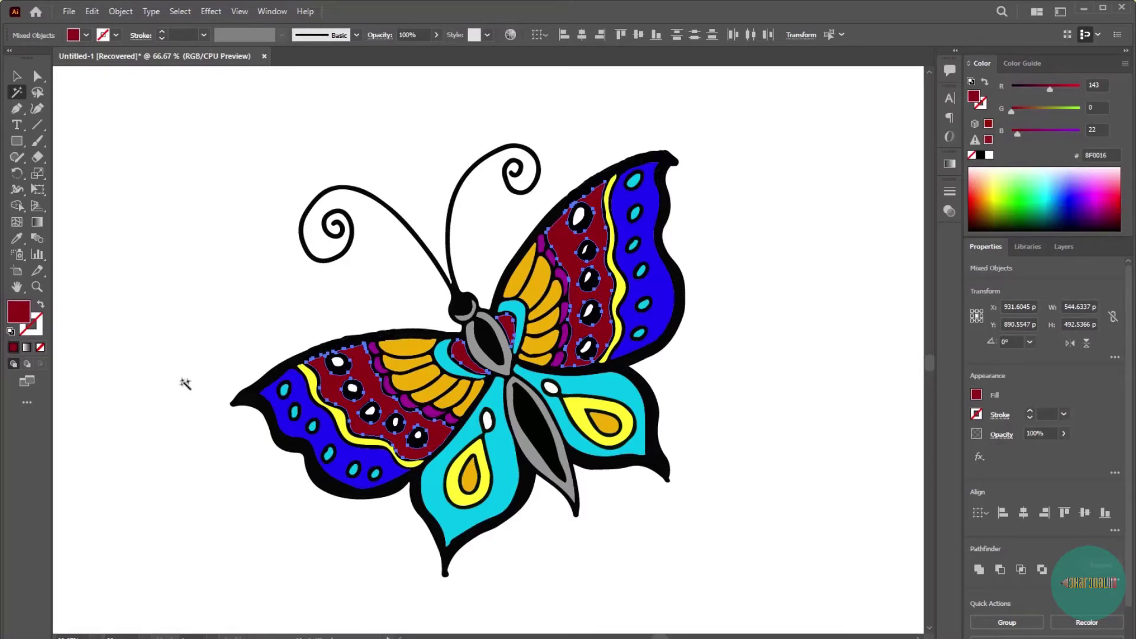
pyautogui.click(334, 435)
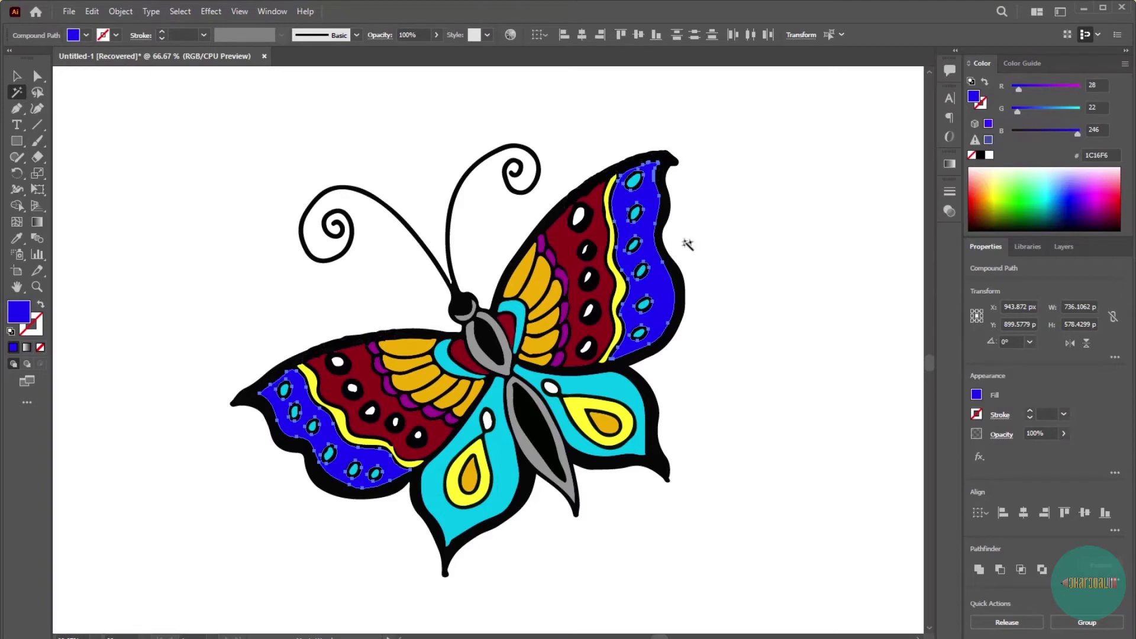
pyautogui.click(987, 197)
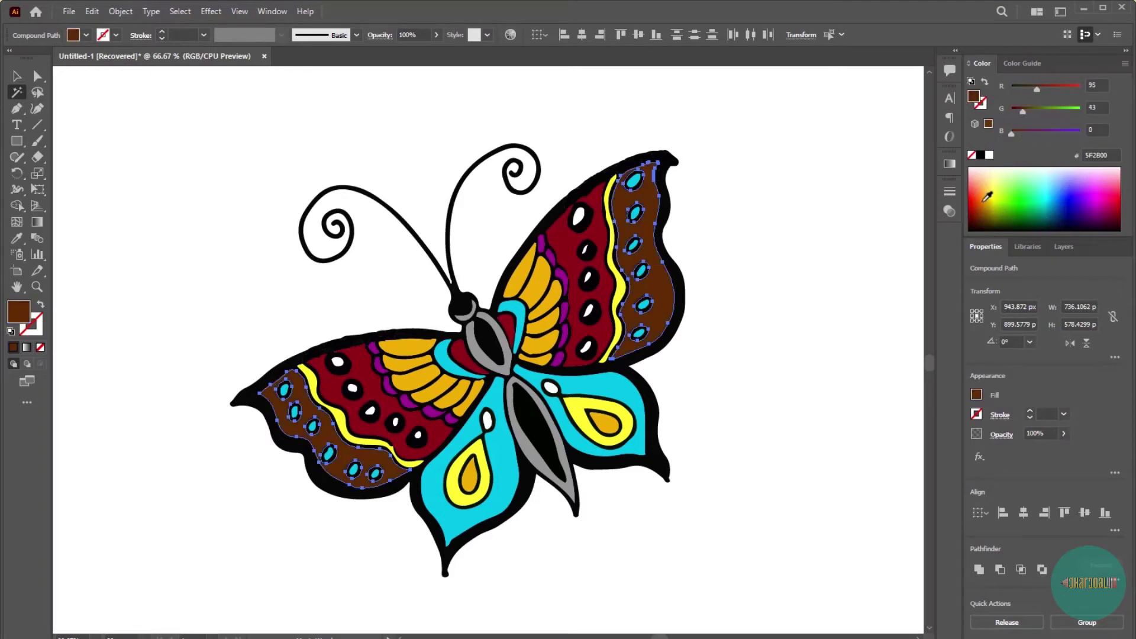
pyautogui.click(1019, 214)
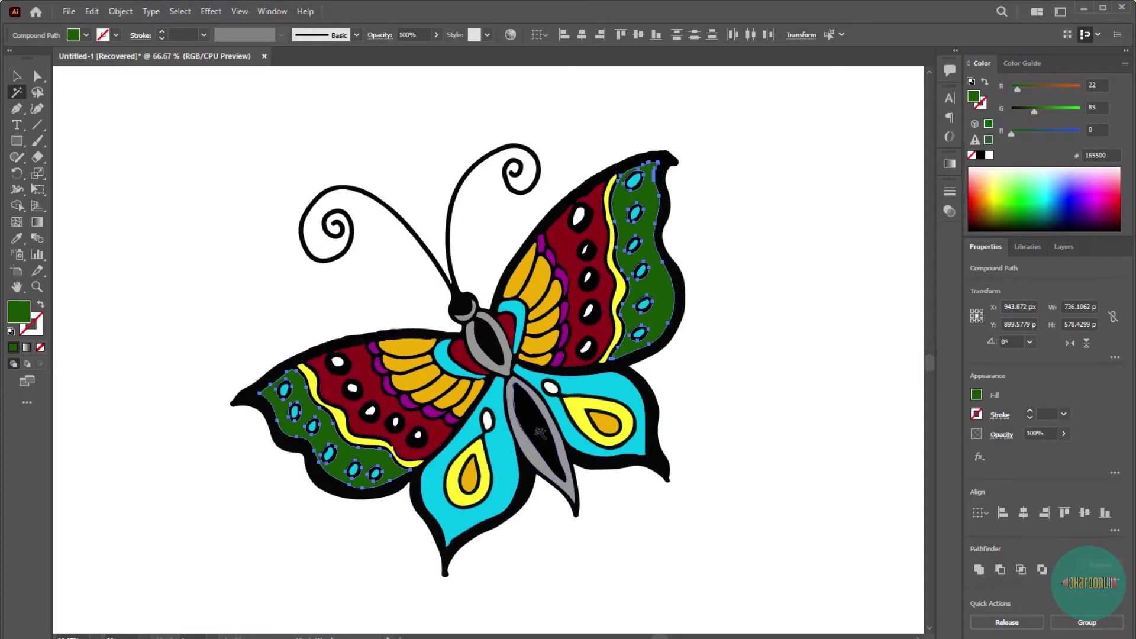
pyautogui.hotkey('ctrl', 'a')
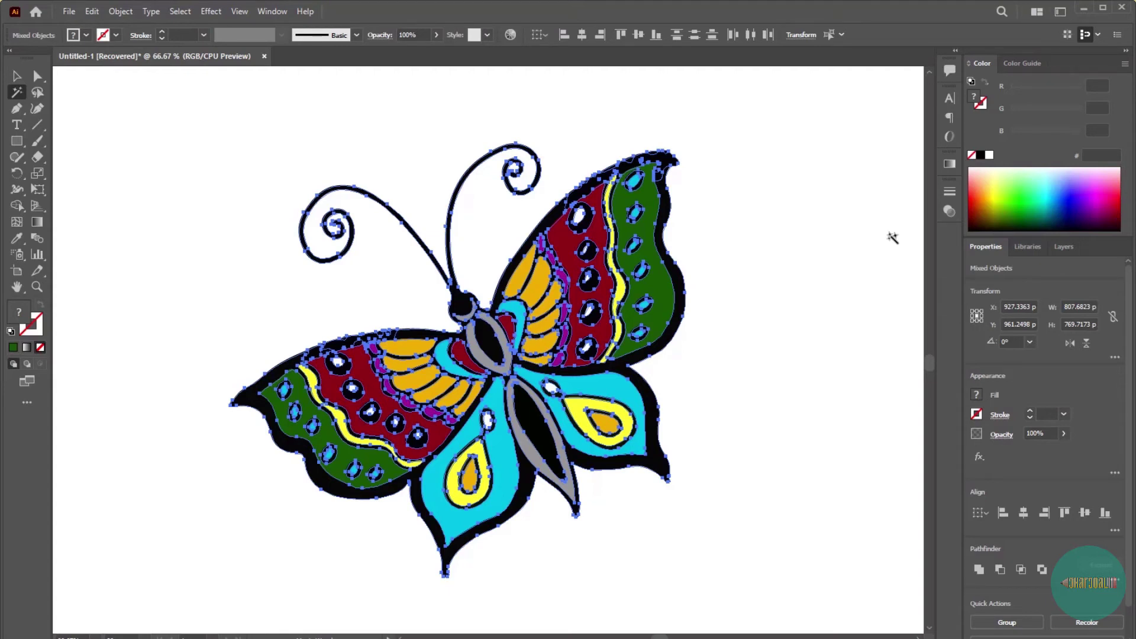
# Step: Give the butterfly's outlines a very dark brown fill of 1F0900
pyautogui.click(980, 219)
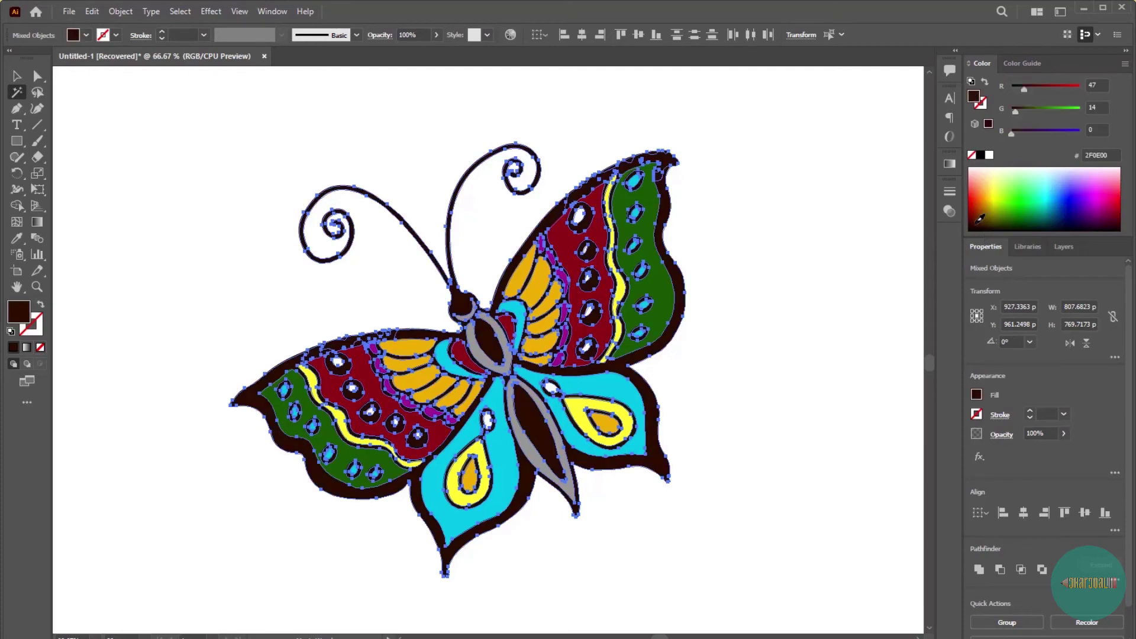
pyautogui.click(982, 221)
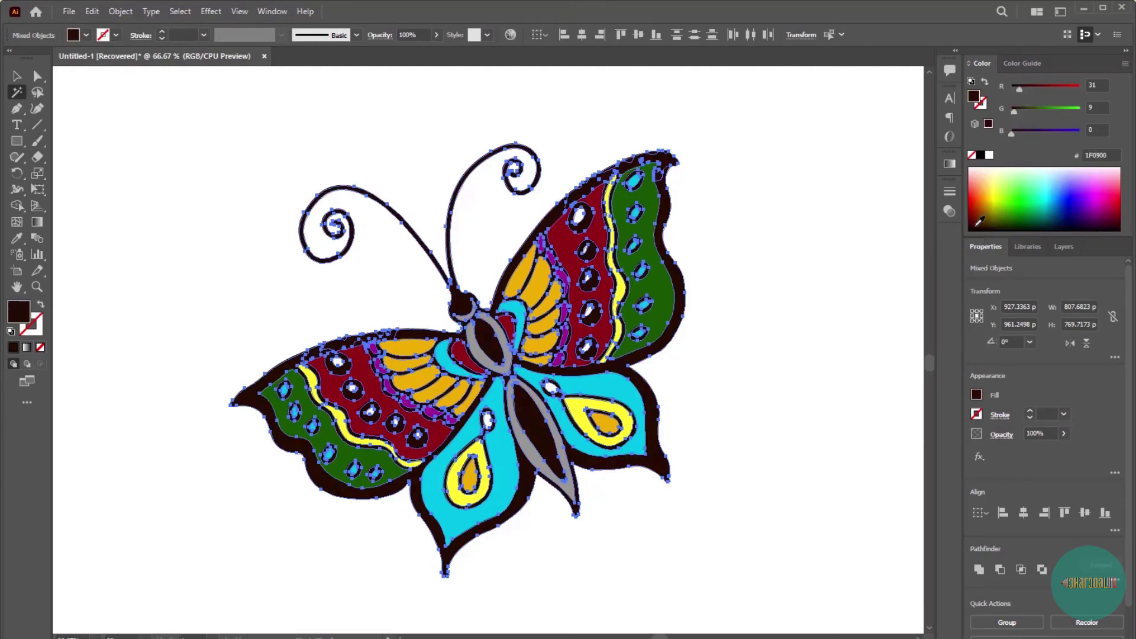